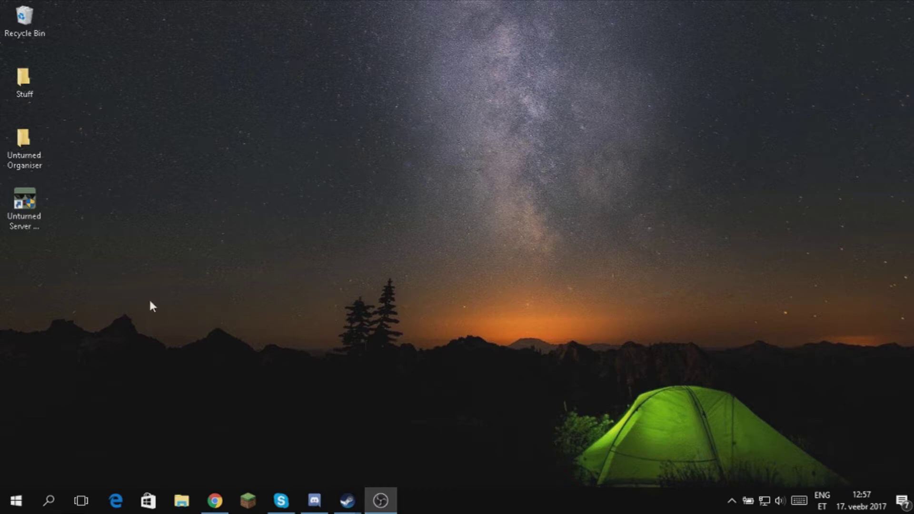
- Switch to Chrome and download the Windows version of Unturned Server Organiser from unturned-server-organiser.com
{"action": "left_click", "coordinate": [28, 210]}
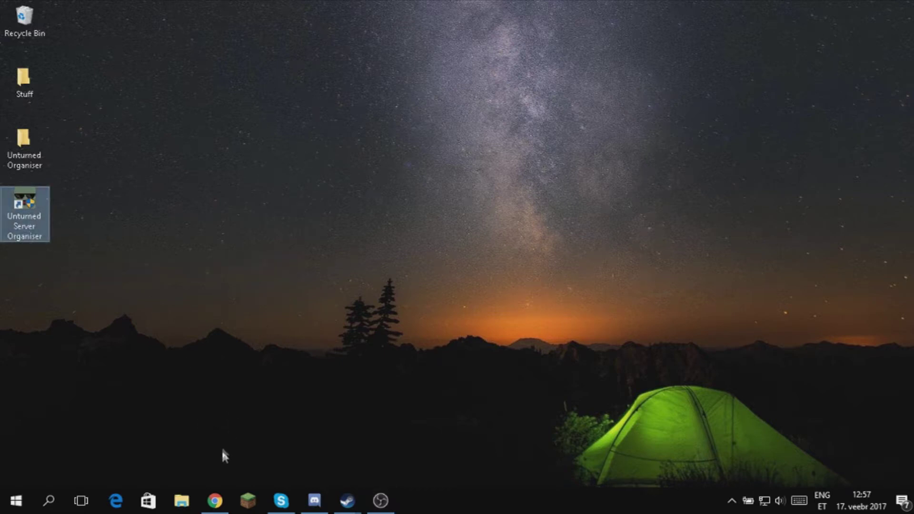
{"action": "left_click", "coordinate": [215, 500]}
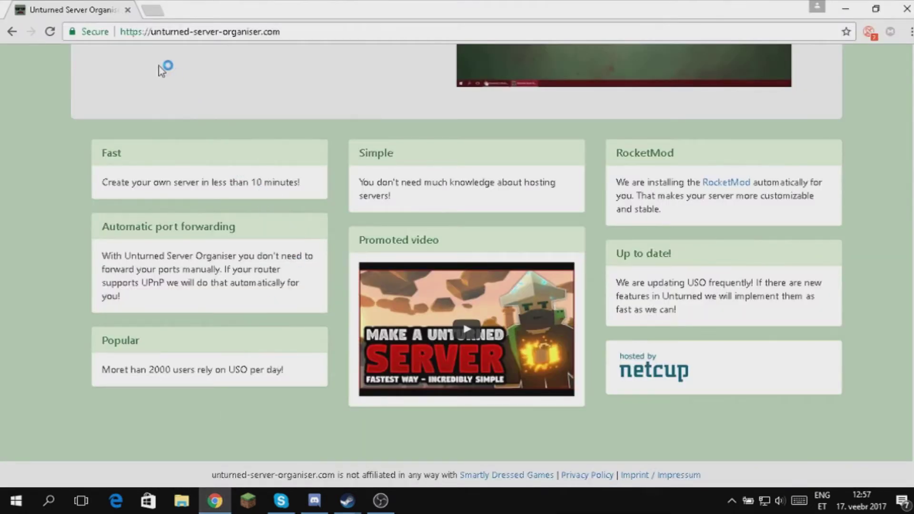
{"action": "scroll", "coordinate": [143, 60], "scroll_direction": "up", "scroll_amount": 3}
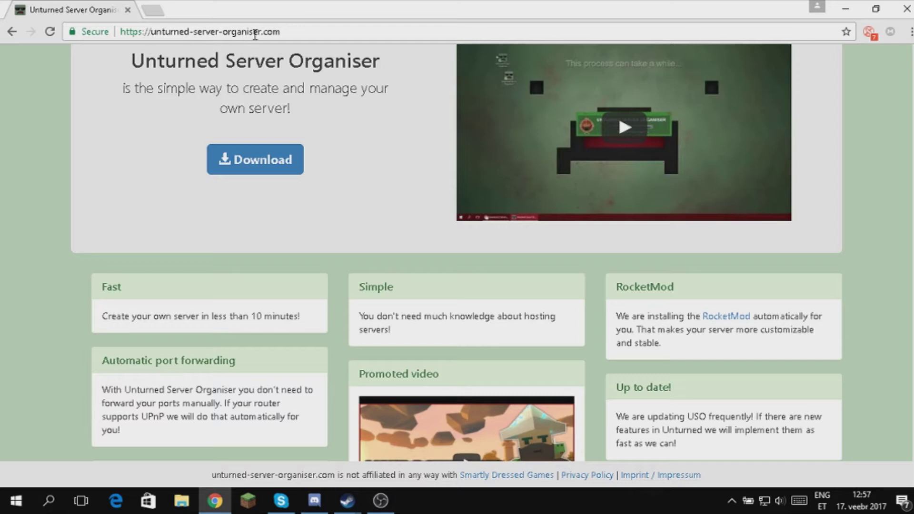
{"action": "scroll", "coordinate": [362, 129], "scroll_direction": "up", "scroll_amount": 2}
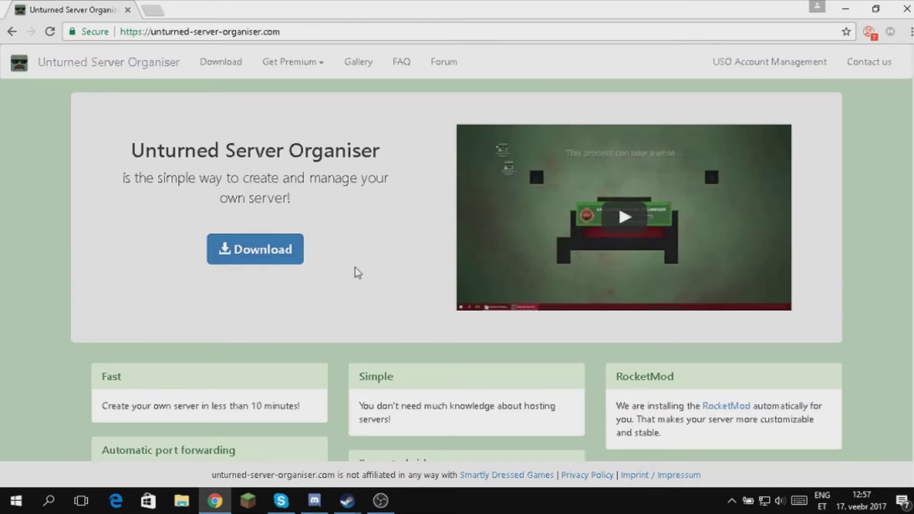
{"action": "left_click", "coordinate": [247, 252]}
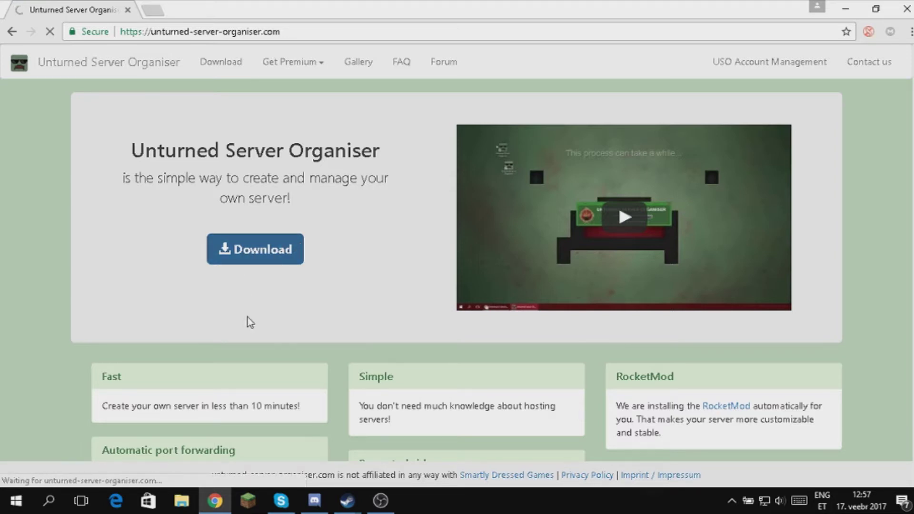
{"action": "scroll", "coordinate": [195, 188], "scroll_direction": "down", "scroll_amount": 2}
{"action": "scroll", "coordinate": [260, 108], "scroll_direction": "up", "scroll_amount": 2}
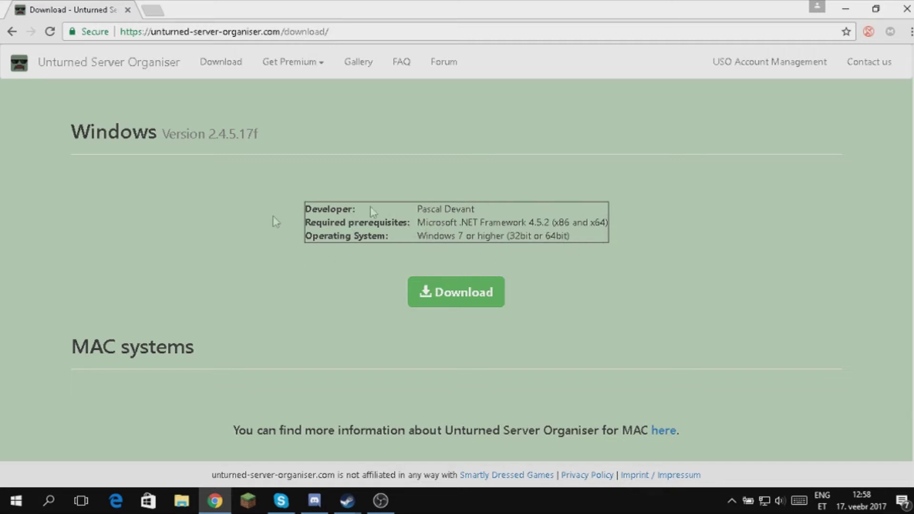
{"action": "left_click", "coordinate": [456, 300]}
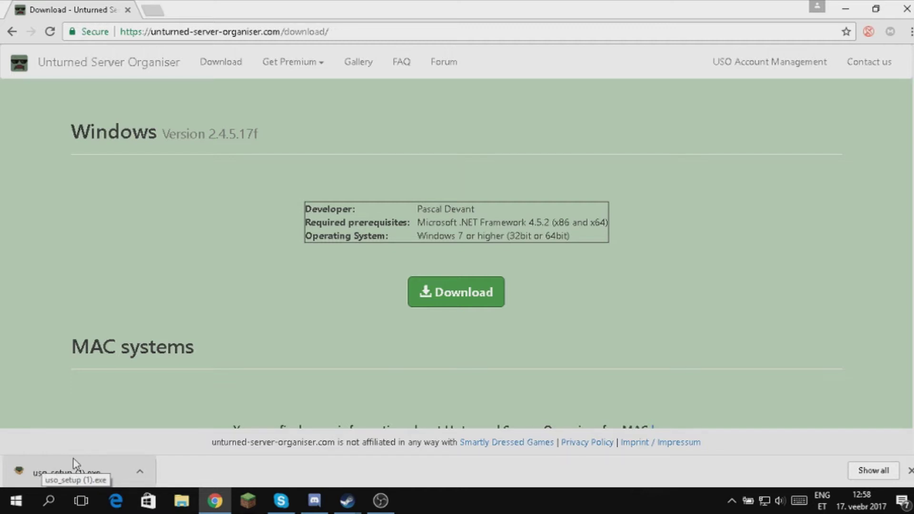
- Run the downloaded uso_setup (1).exe as far as the install location choice, and exit the setup
{"action": "left_click", "coordinate": [67, 473]}
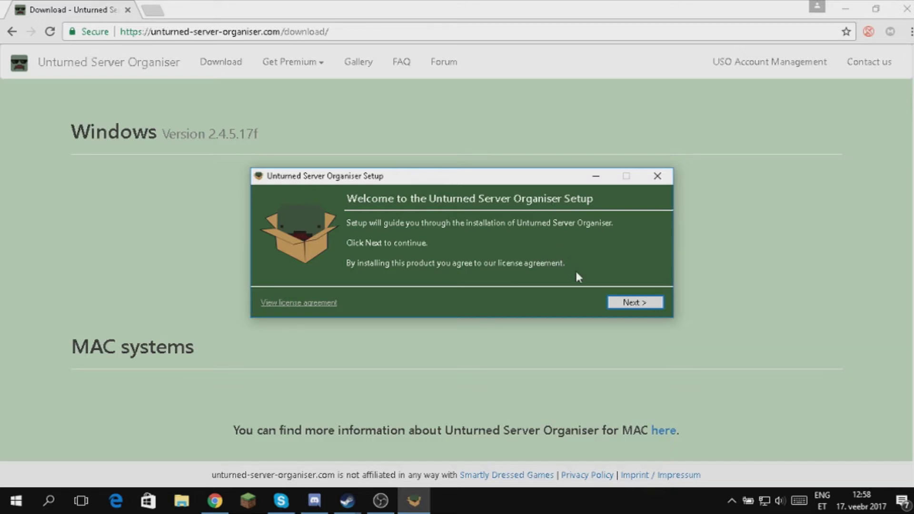
{"action": "left_click", "coordinate": [623, 304]}
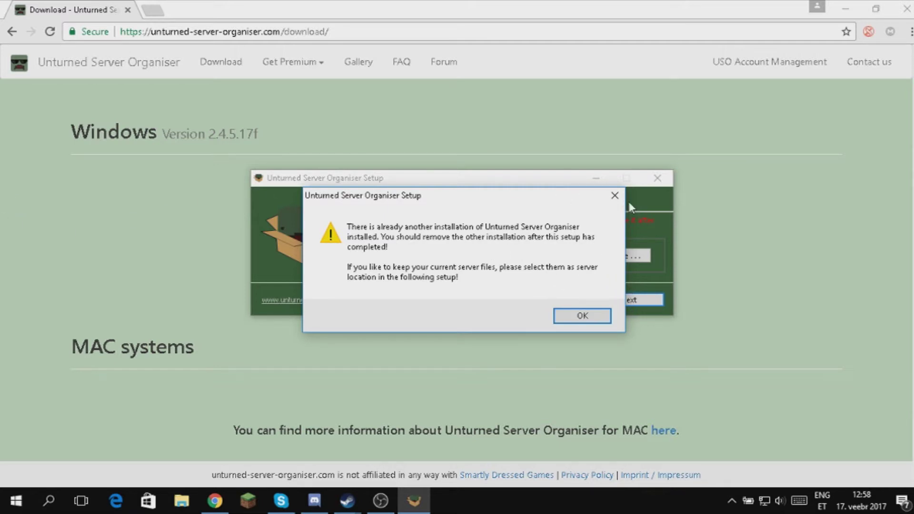
{"action": "left_click", "coordinate": [615, 196]}
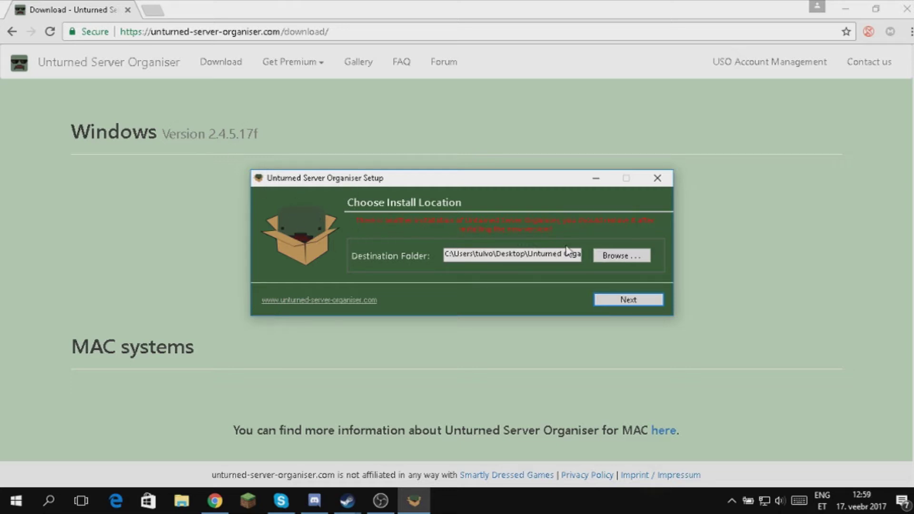
{"action": "left_click", "coordinate": [648, 180]}
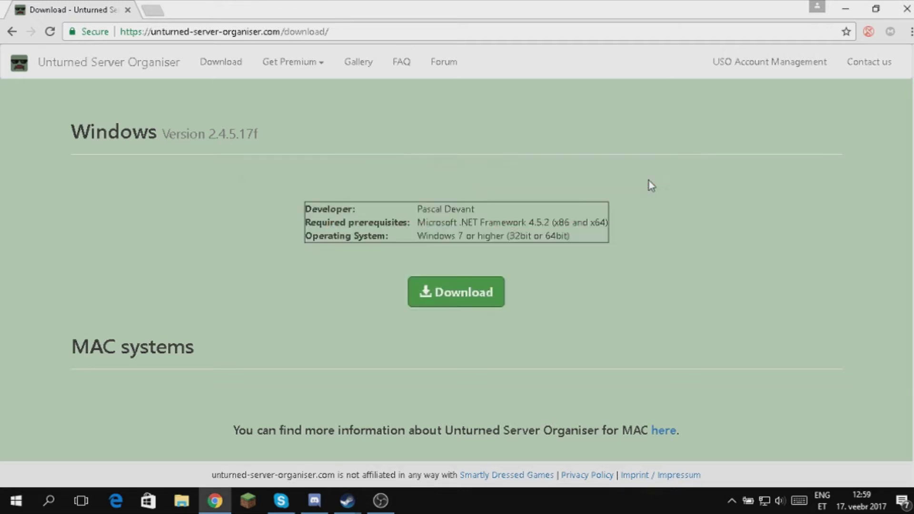
- Put the browser away, launch Unturned Server Organiser from the desktop, and select and deselect the Default Server
{"action": "left_click", "coordinate": [847, 10]}
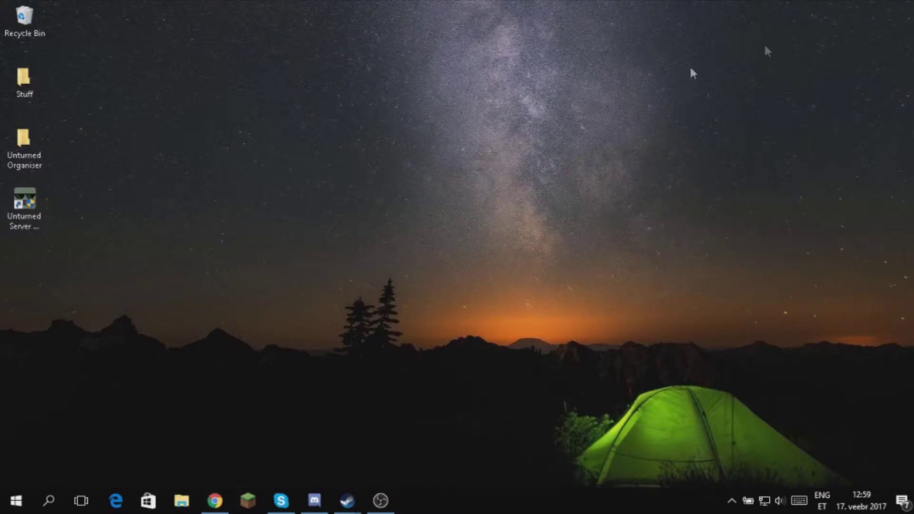
{"action": "double_click", "coordinate": [23, 211]}
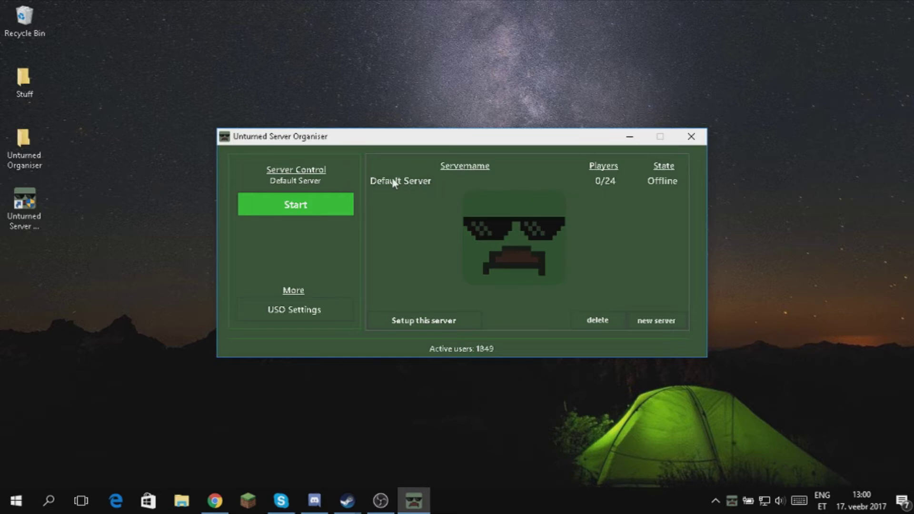
{"action": "left_click", "coordinate": [419, 182]}
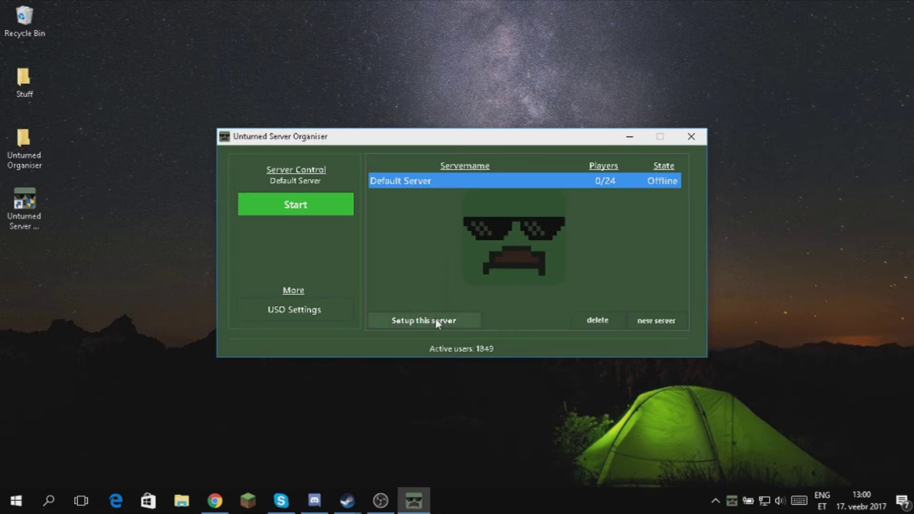
{"action": "left_click", "coordinate": [508, 284]}
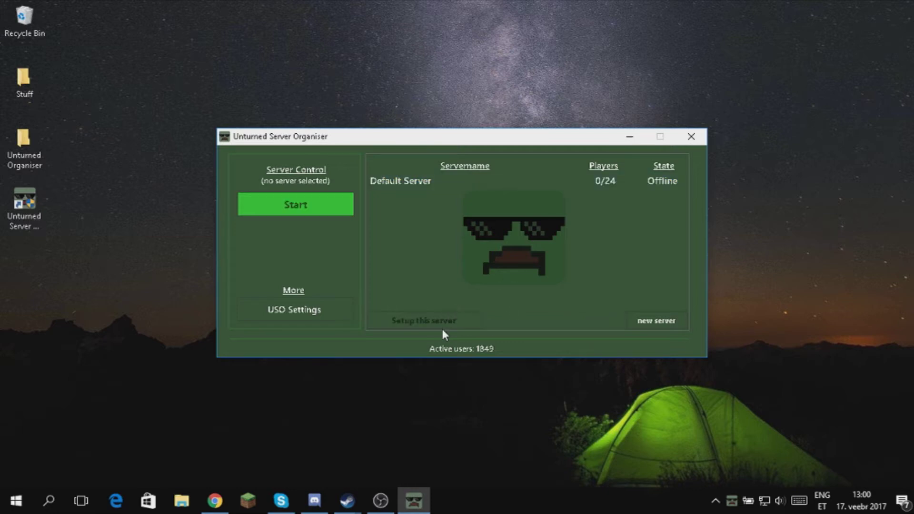
- Create a new modded server with RocketMod named Tutorial
{"action": "left_click", "coordinate": [657, 321]}
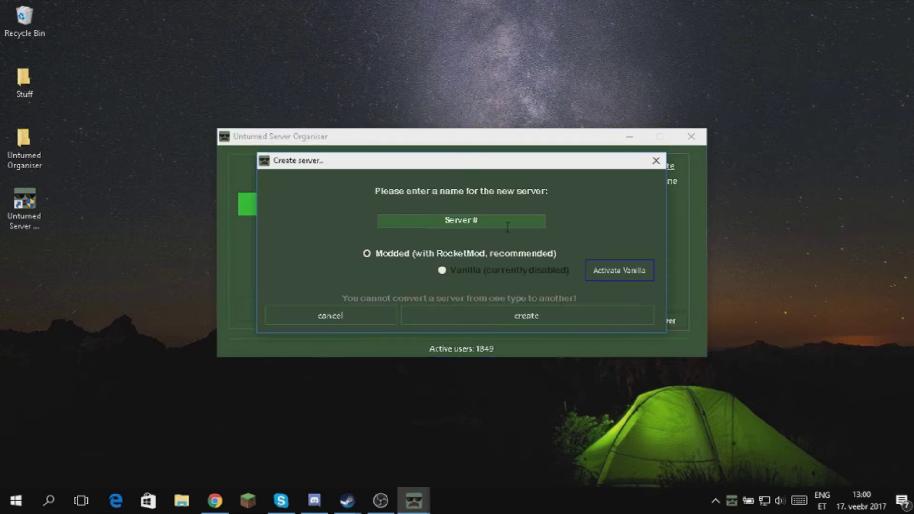
{"action": "left_click_drag", "start_coordinate": [508, 228], "coordinate": [424, 224]}
{"action": "type", "text": "Tutorial"}
{"action": "left_click", "coordinate": [379, 254]}
{"action": "left_click", "coordinate": [397, 254]}
{"action": "left_click", "coordinate": [475, 318]}
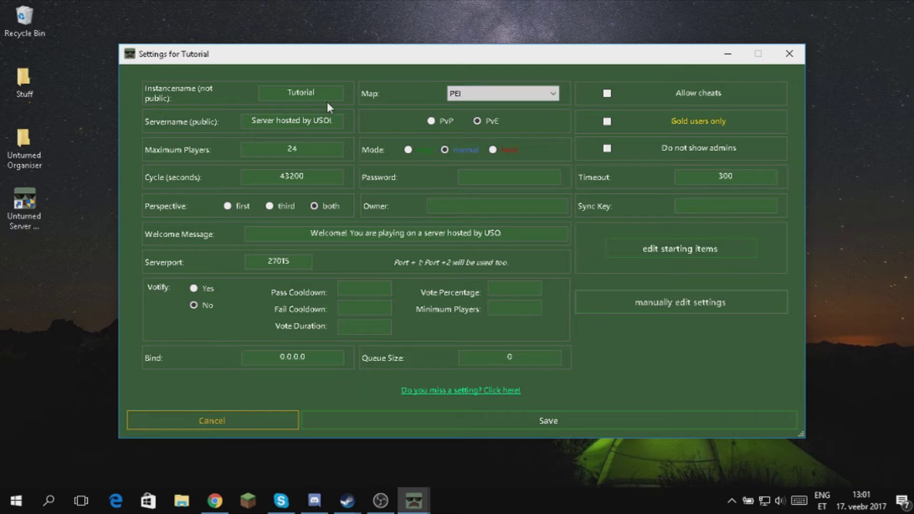
- Set the public server name to Tutorial Youtube 36 in the settings for Tutorial
{"action": "left_click_drag", "start_coordinate": [327, 96], "coordinate": [284, 90]}
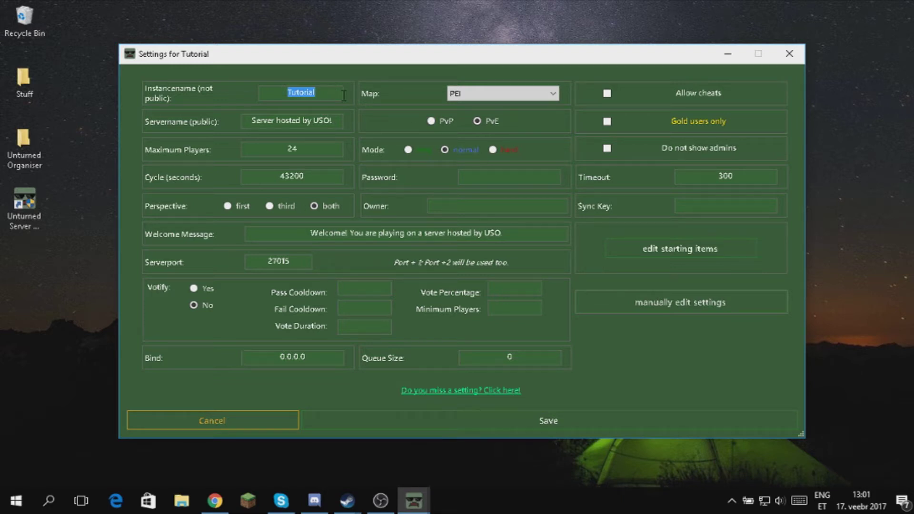
{"action": "left_click_drag", "start_coordinate": [339, 123], "coordinate": [247, 121]}
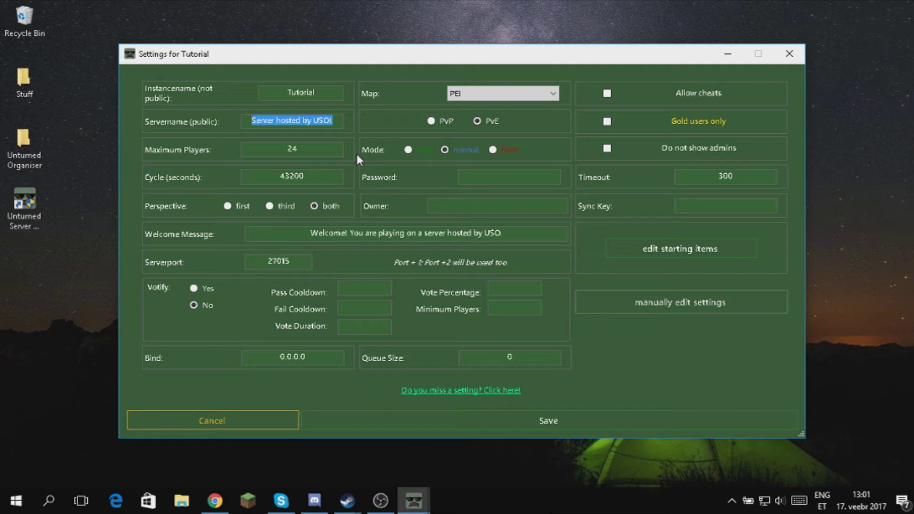
{"action": "type", "text": "Tu"}
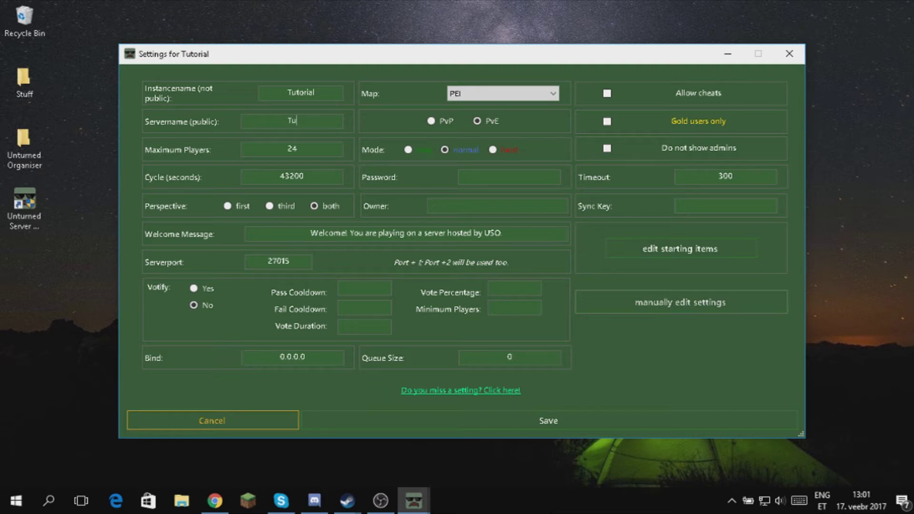
{"action": "type", "text": "torial Youtube 36"}
- Try the first and third perspective options, and set the perspective back to both
{"action": "left_click", "coordinate": [322, 177]}
{"action": "left_click", "coordinate": [229, 205]}
{"action": "left_click", "coordinate": [270, 206]}
{"action": "left_click", "coordinate": [322, 208]}
- Replace the welcome message with "Welcome!" and set the queue size to 10
{"action": "left_click_drag", "start_coordinate": [504, 233], "coordinate": [309, 233]}
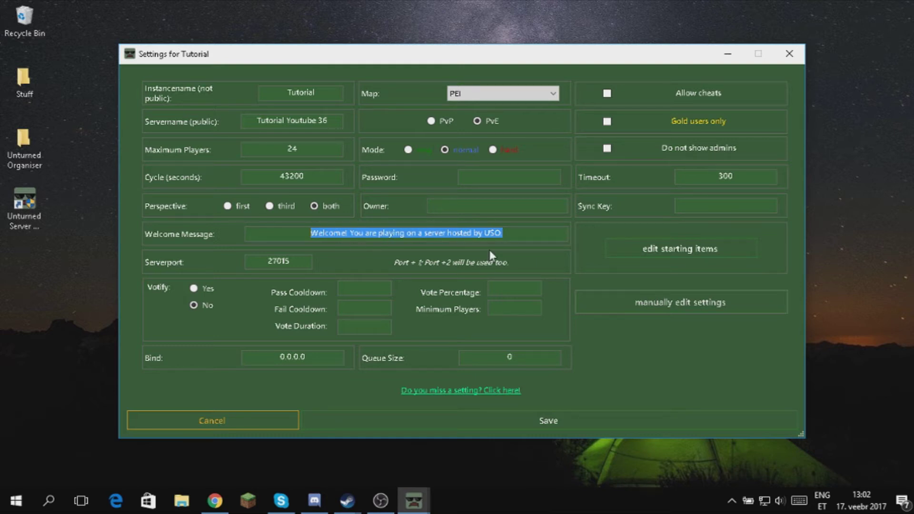
{"action": "key", "text": "BackSpace"}
{"action": "type", "text": "Welcome"}
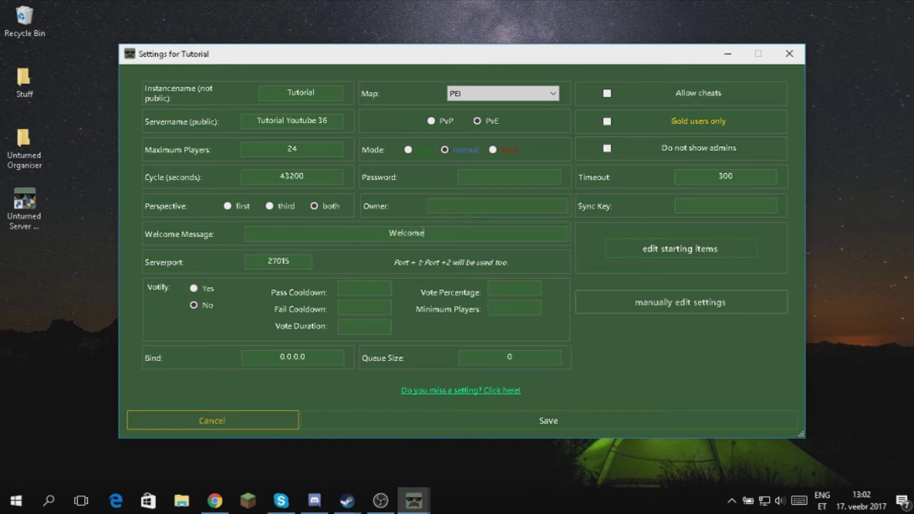
{"action": "type", "text": "!"}
{"action": "double_click", "coordinate": [519, 358]}
{"action": "type", "text": "10"}
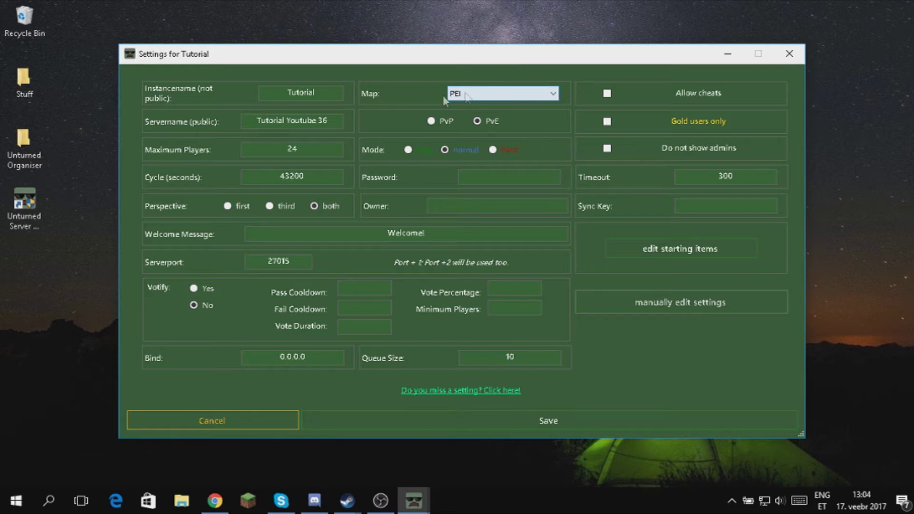
- Set the map to Washington and the combat mode to PvP, with cheats allowed
{"action": "left_click", "coordinate": [506, 93]}
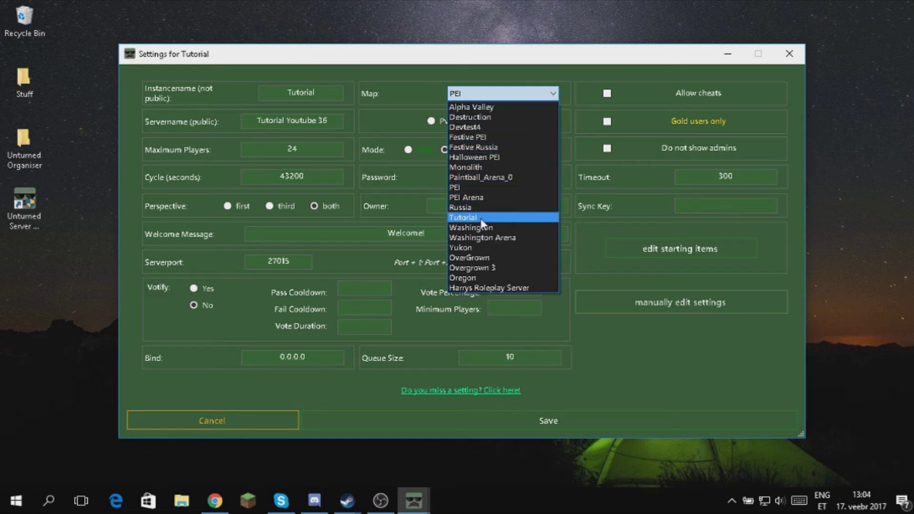
{"action": "left_click", "coordinate": [491, 227]}
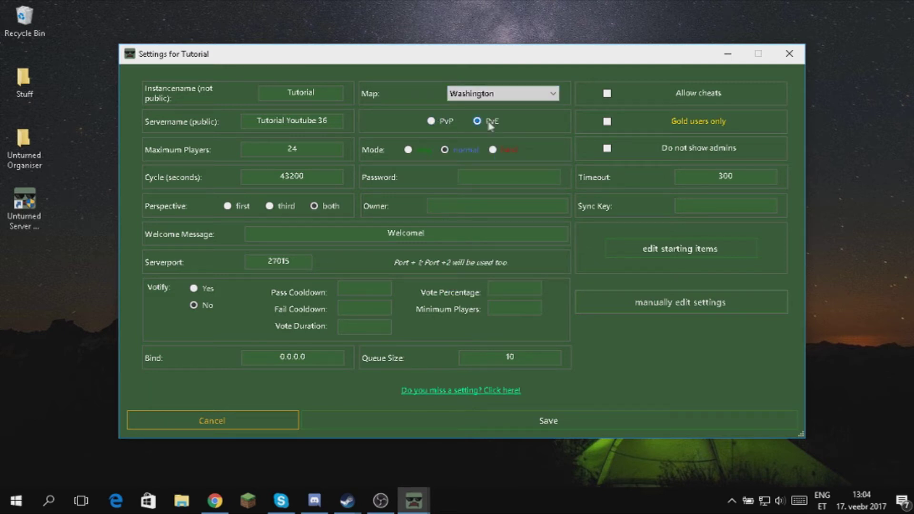
{"action": "left_click", "coordinate": [431, 122]}
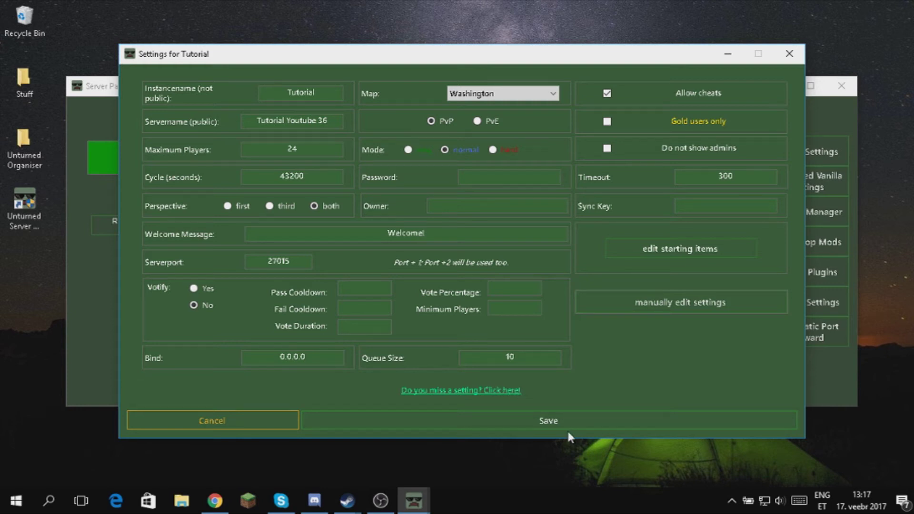
- Save the settings for Tutorial and start the server
{"action": "left_click", "coordinate": [544, 422]}
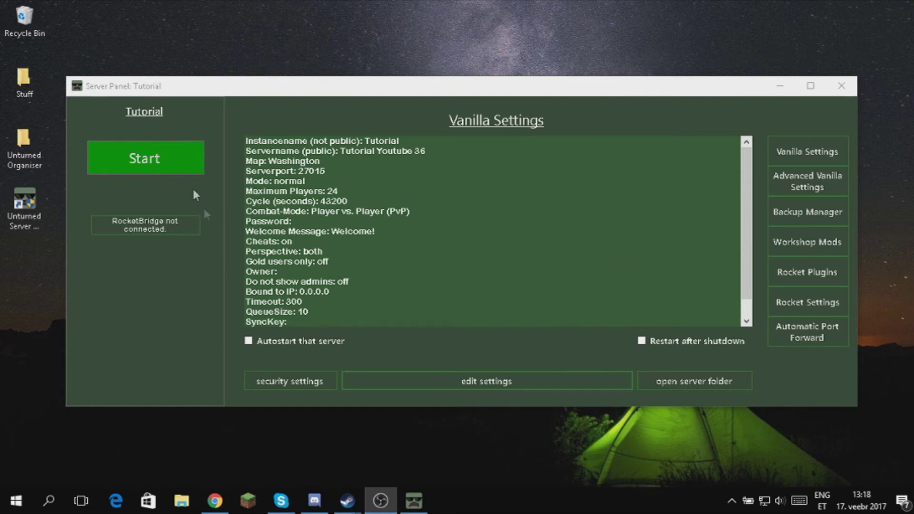
{"action": "left_click", "coordinate": [164, 165]}
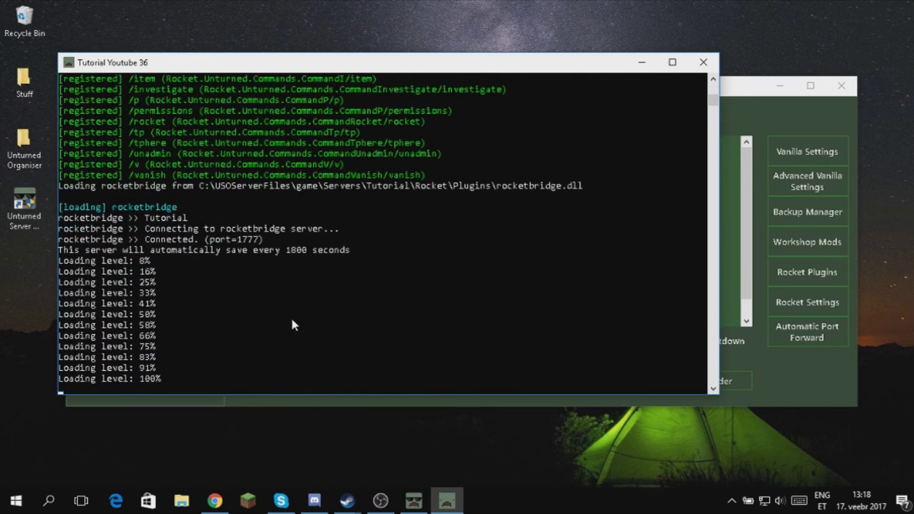
{"action": "left_click", "coordinate": [267, 463]}
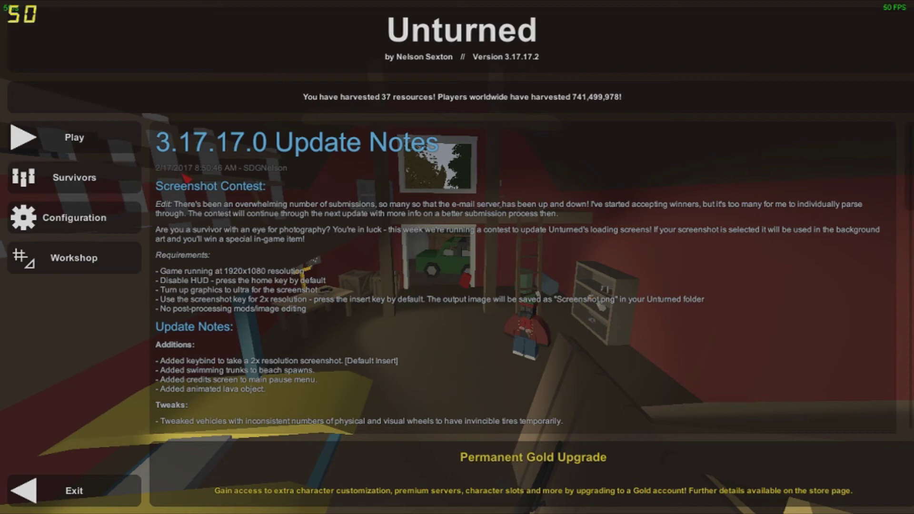
- In Unturned, join the Tutorial Youtube 36 server from the LAN server list and open the in-game information screen
{"action": "left_click", "coordinate": [125, 147]}
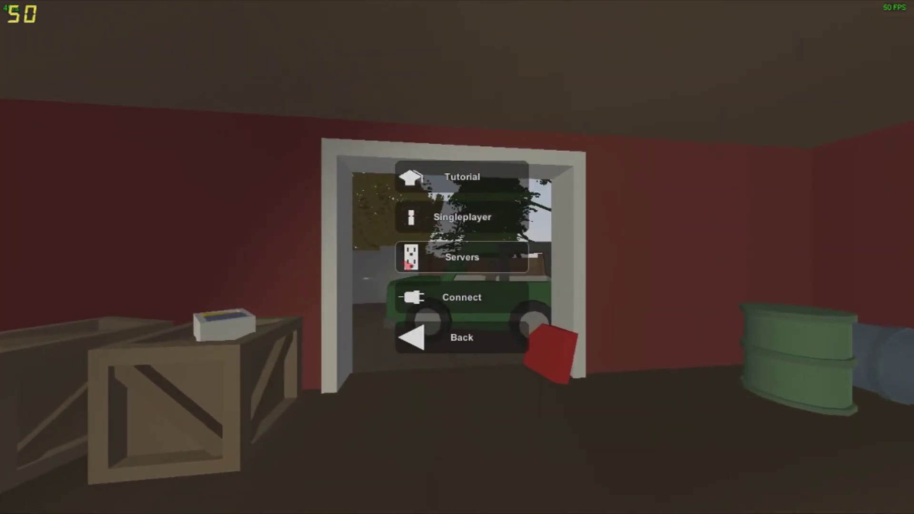
{"action": "left_click", "coordinate": [409, 255]}
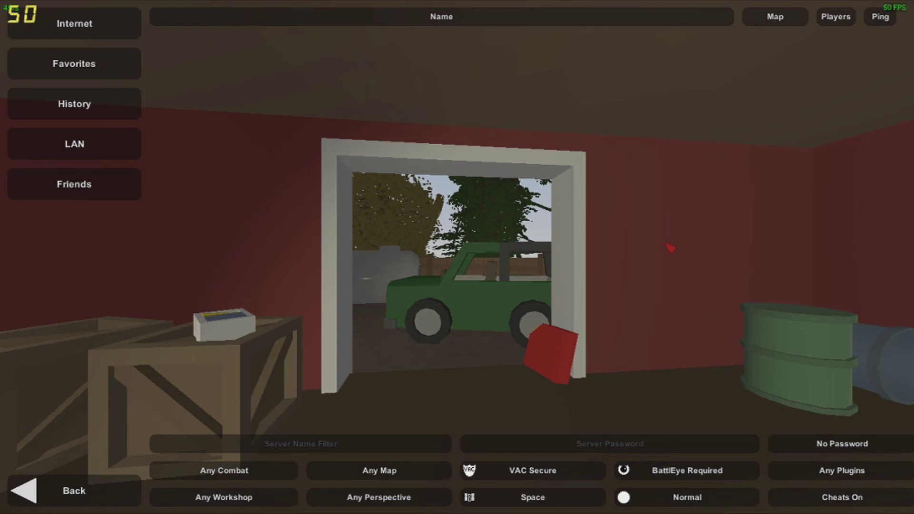
{"action": "left_click", "coordinate": [85, 157]}
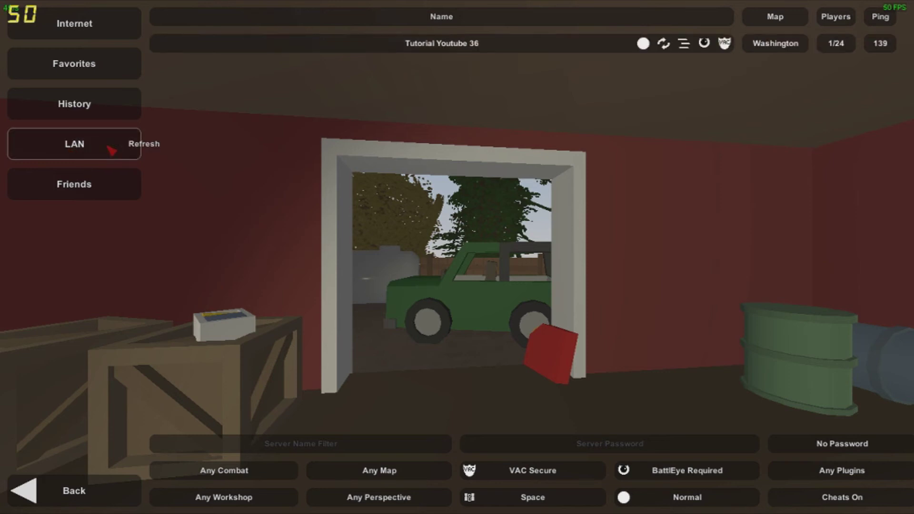
{"action": "left_click", "coordinate": [578, 46]}
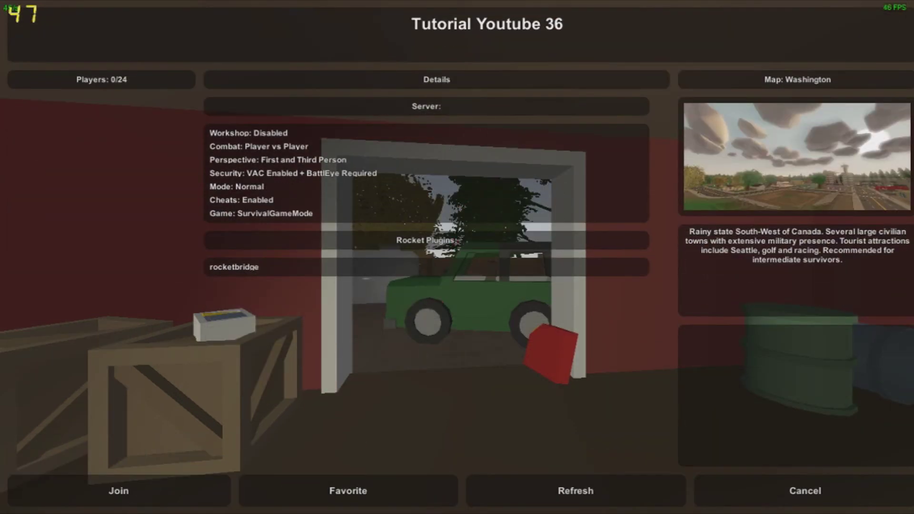
{"action": "left_click", "coordinate": [115, 490]}
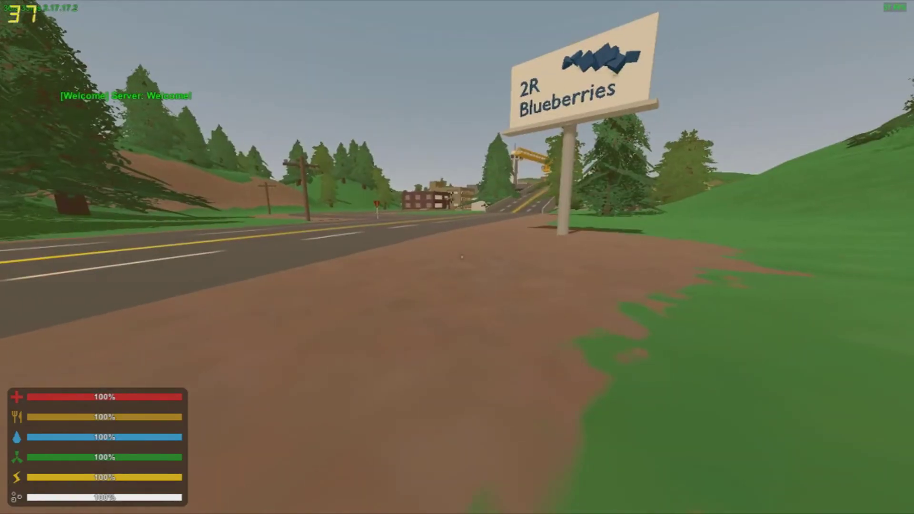
{"action": "key", "text": "m"}
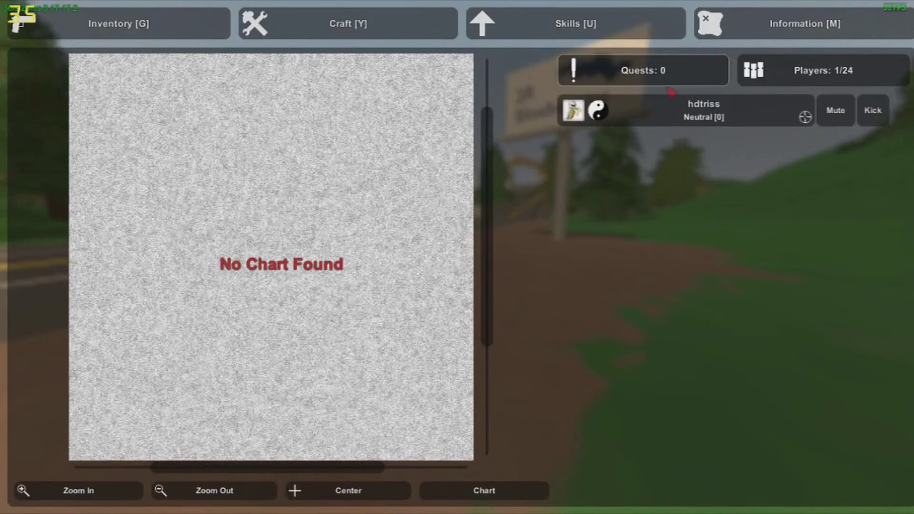
- Switch to the Tutorial Youtube 36 server console and give the connected player admin rights with the admin command
{"action": "key", "text": "m"}
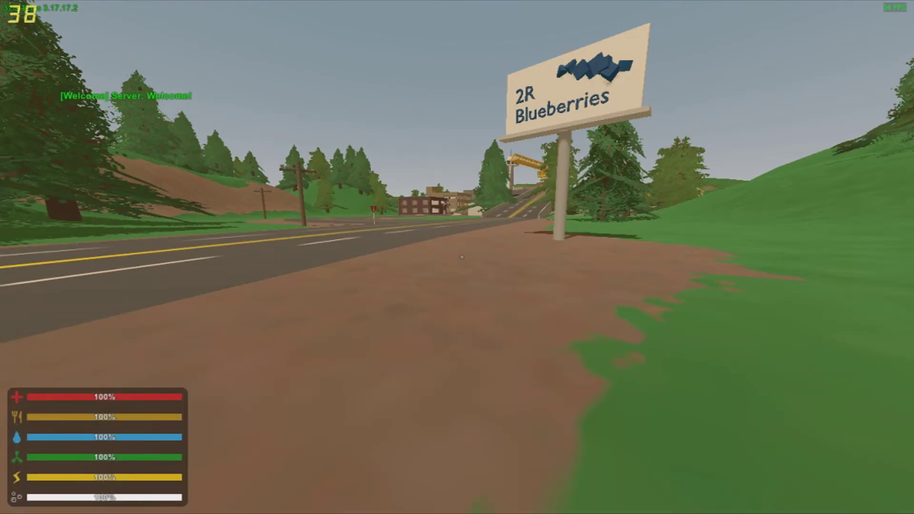
{"action": "key", "text": "alt+Tab"}
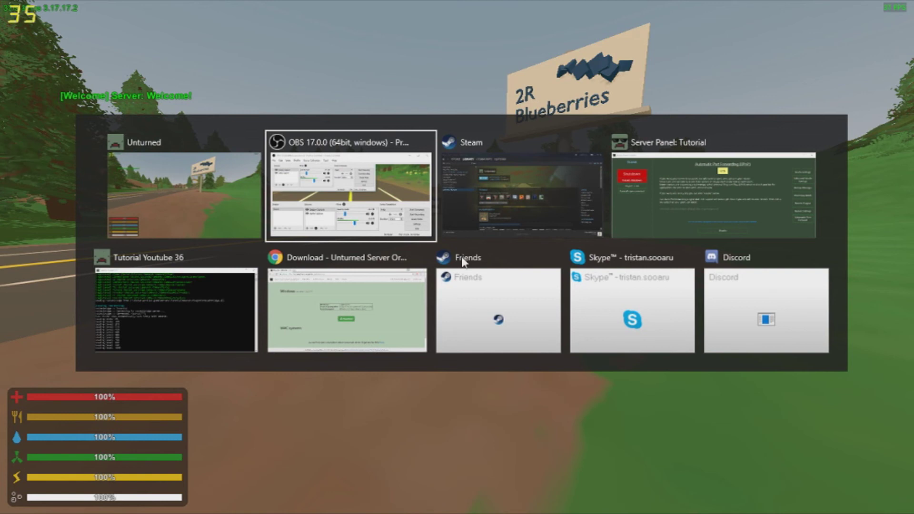
{"action": "key", "text": "alt+shift+Tab"}
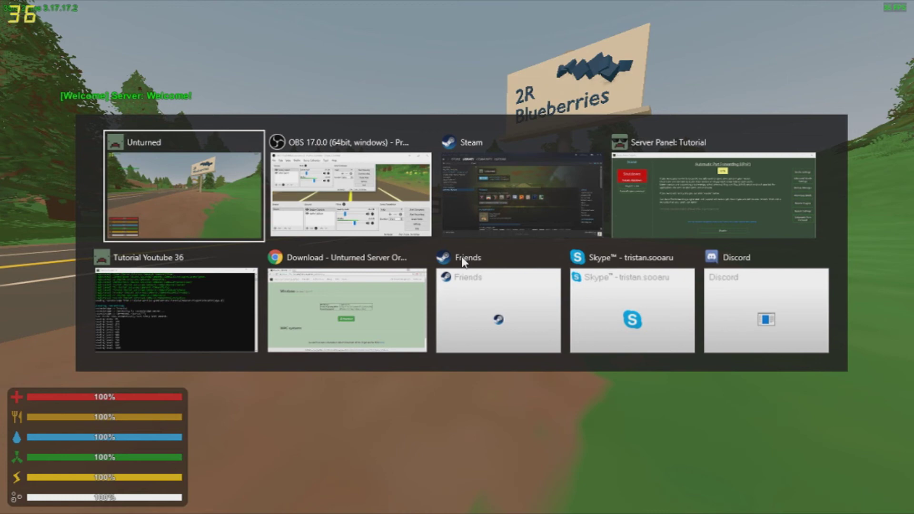
{"action": "key", "text": "alt+Tab"}
{"action": "key", "text": "alt+Tab"}
{"action": "key", "text": "alt+Tab"}
{"action": "key", "text": "alt+Tab"}
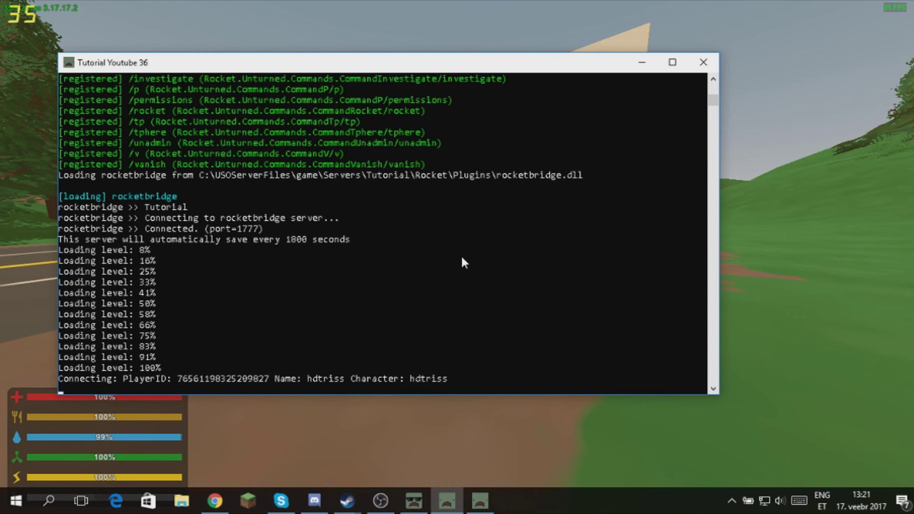
{"action": "type", "text": "admin"}
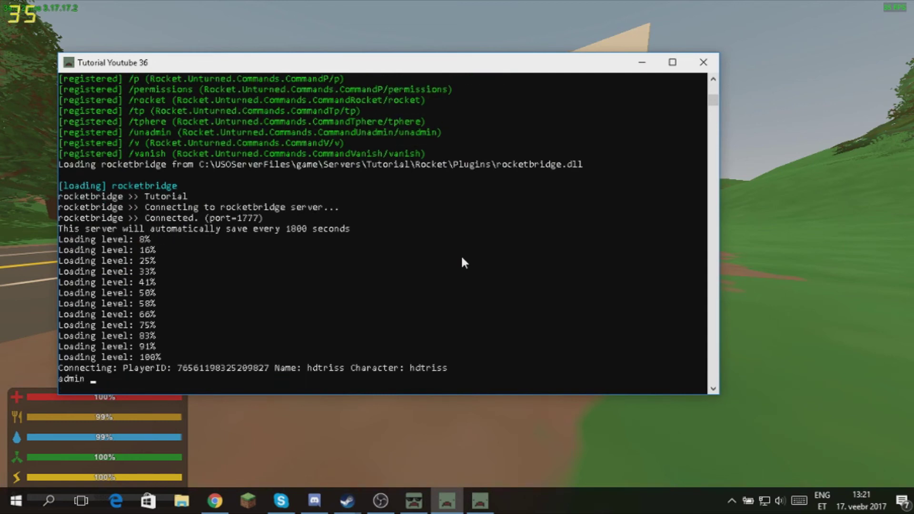
{"action": "type", "text": " hdtriss"}
{"action": "key", "text": "Return"}
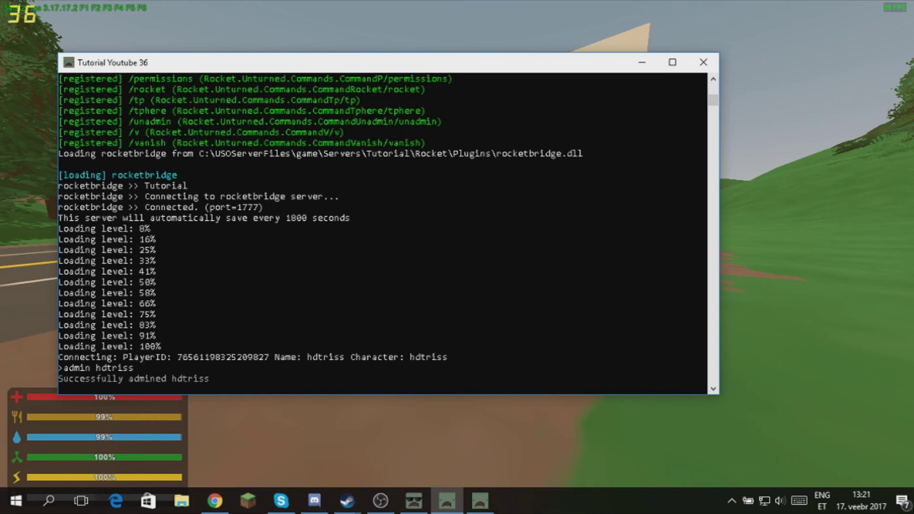
- Return to Unturned and check the player's admin status in the information screen's player list
{"action": "key", "text": "alt+Tab"}
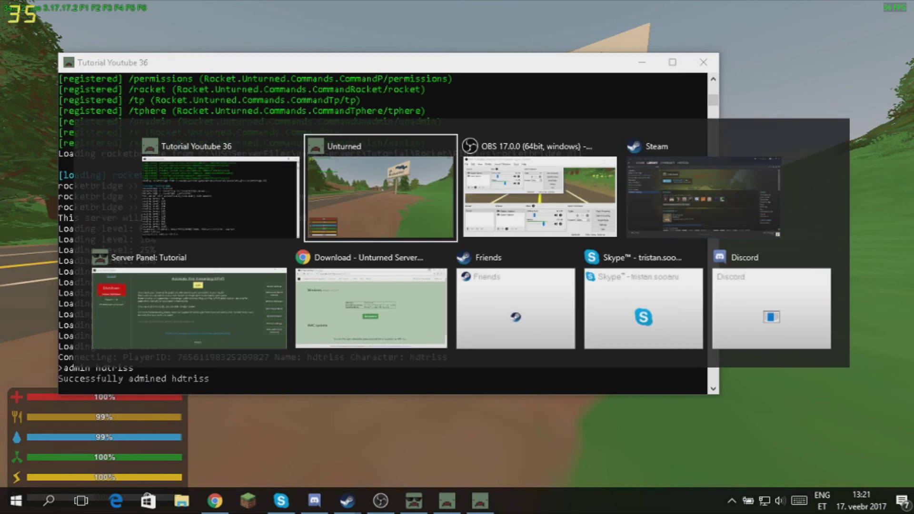
{"action": "key", "text": "j"}
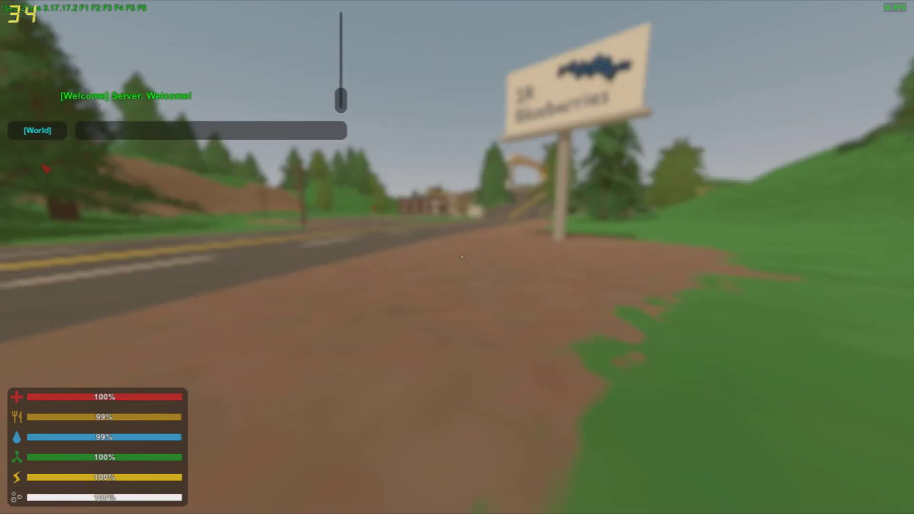
{"action": "key", "text": "Escape"}
{"action": "key", "text": "m"}
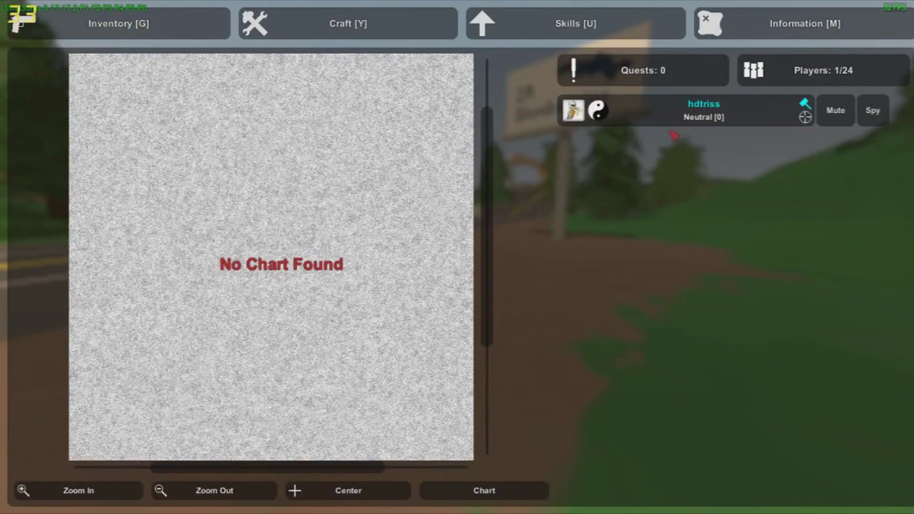
{"action": "key", "text": "m"}
{"action": "key", "text": "y"}
{"action": "key", "text": "y"}
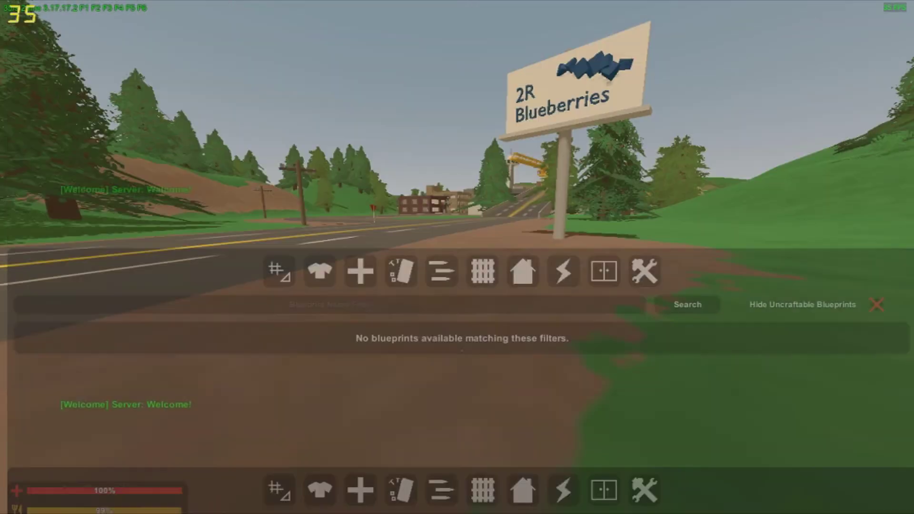
- Try to spawn a vehicle through the in-game chat using the /v command with ID 3
{"action": "type", "text": "j"}
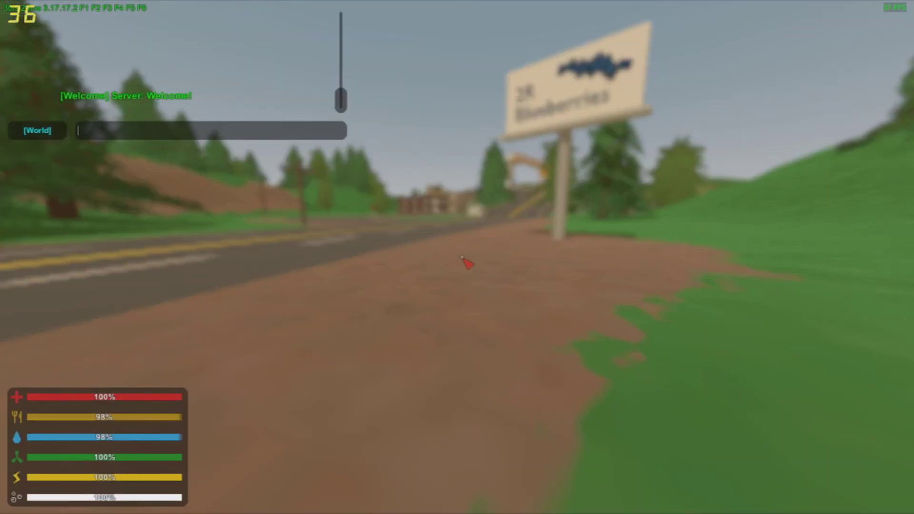
{"action": "type", "text": "/v"}
{"action": "type", "text": "3"}
{"action": "key", "text": "Return"}
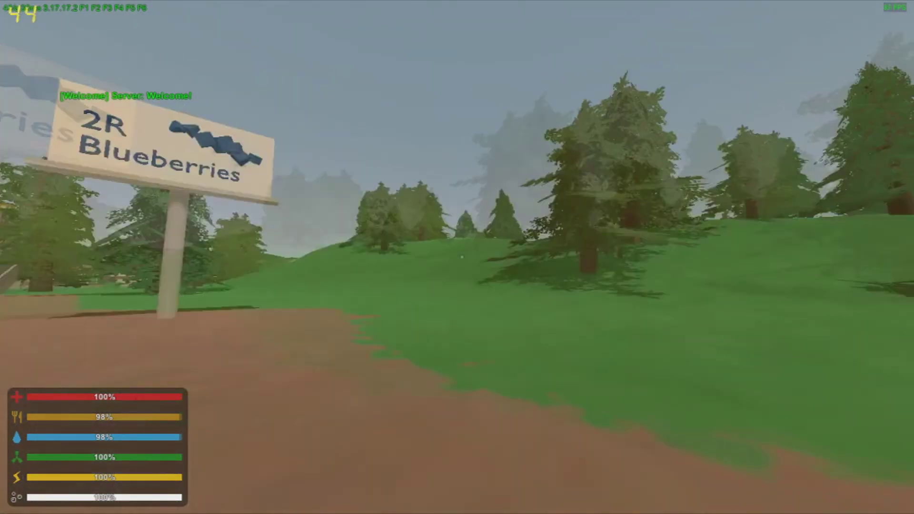
{"action": "key", "text": "s"}
{"action": "key", "text": "a"}
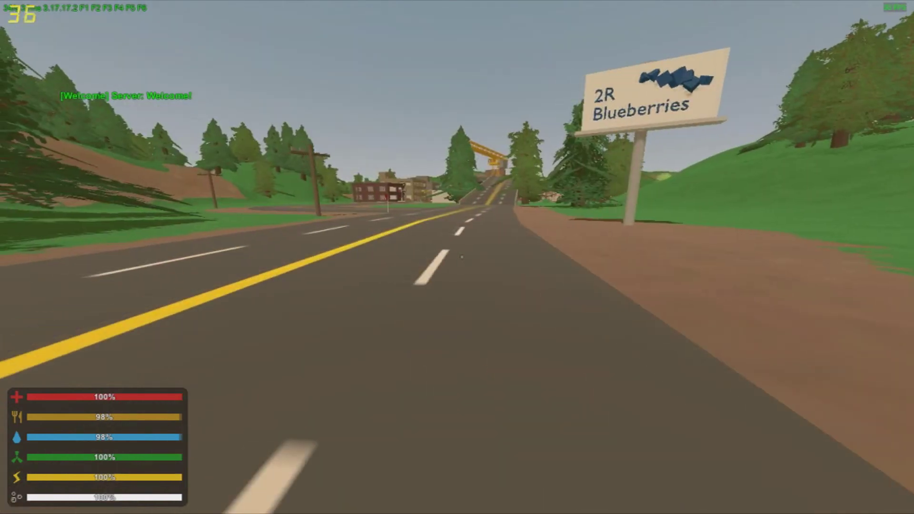
{"action": "key", "text": "shift+w"}
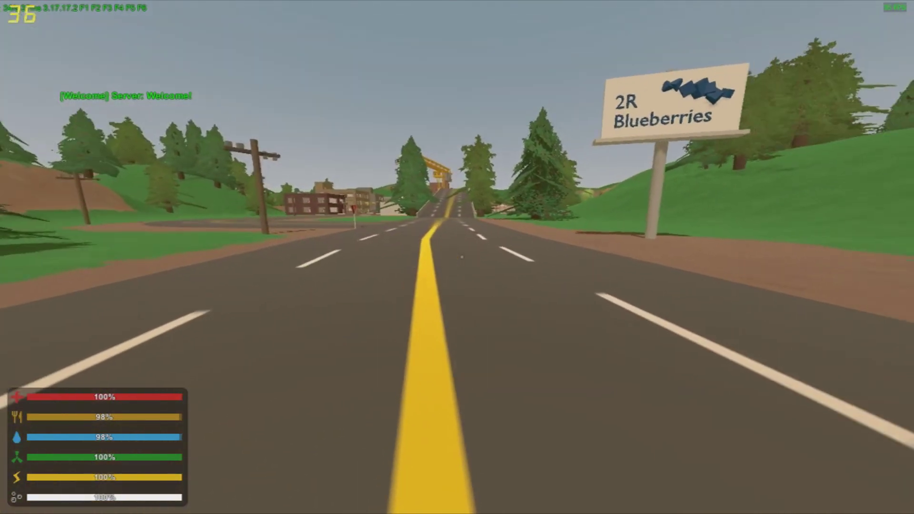
{"action": "key", "text": "w"}
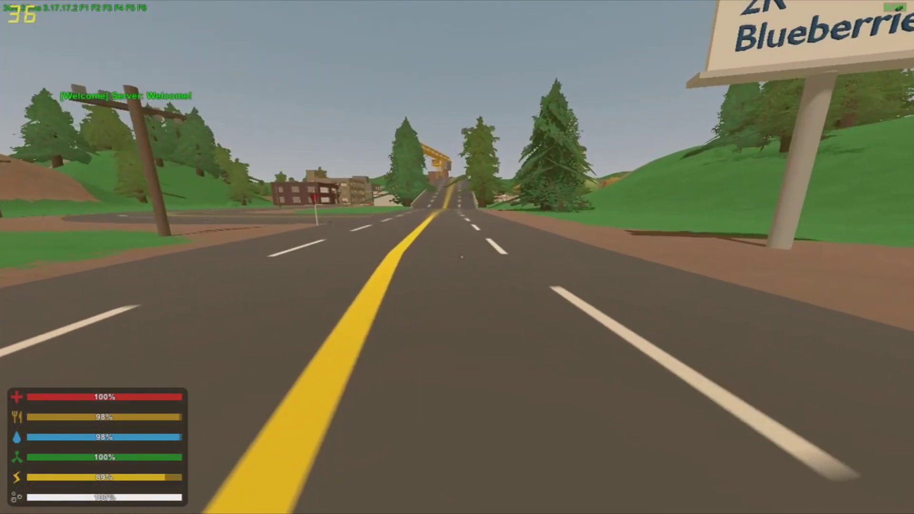
{"action": "key", "text": "w"}
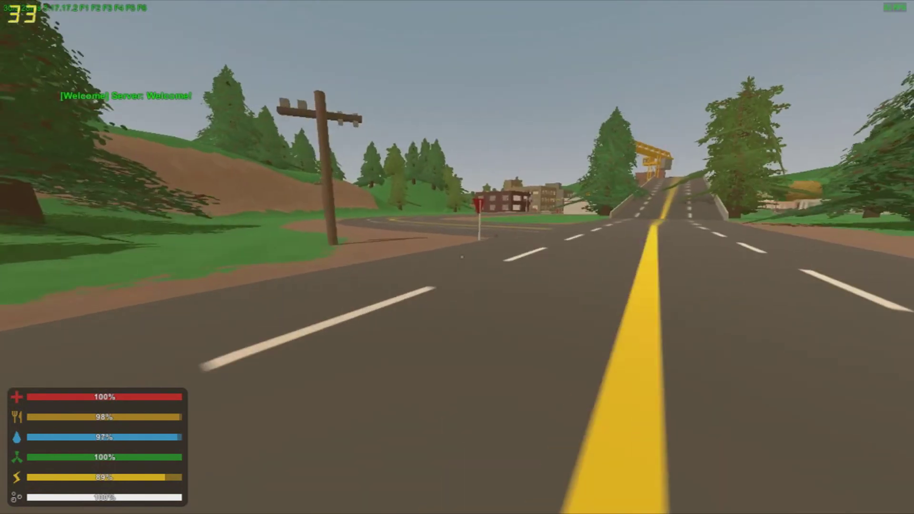
{"action": "key", "text": "w"}
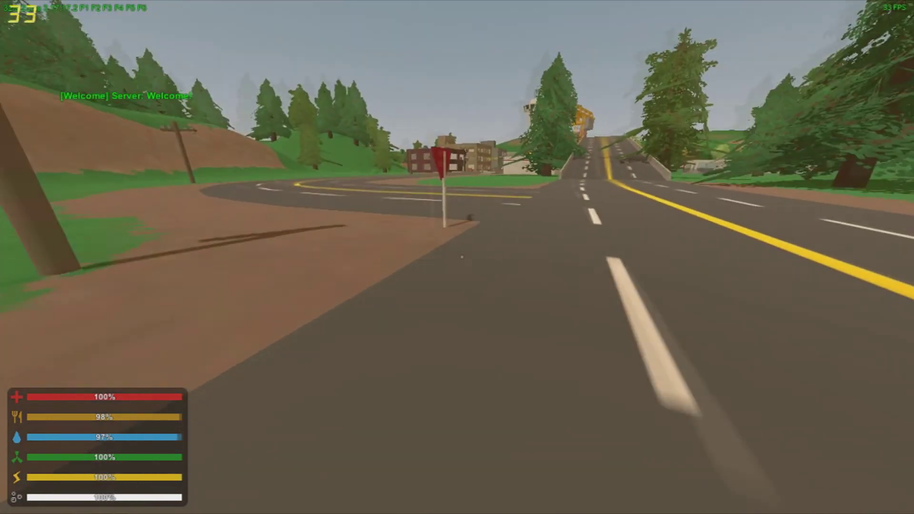
{"action": "key", "text": "w"}
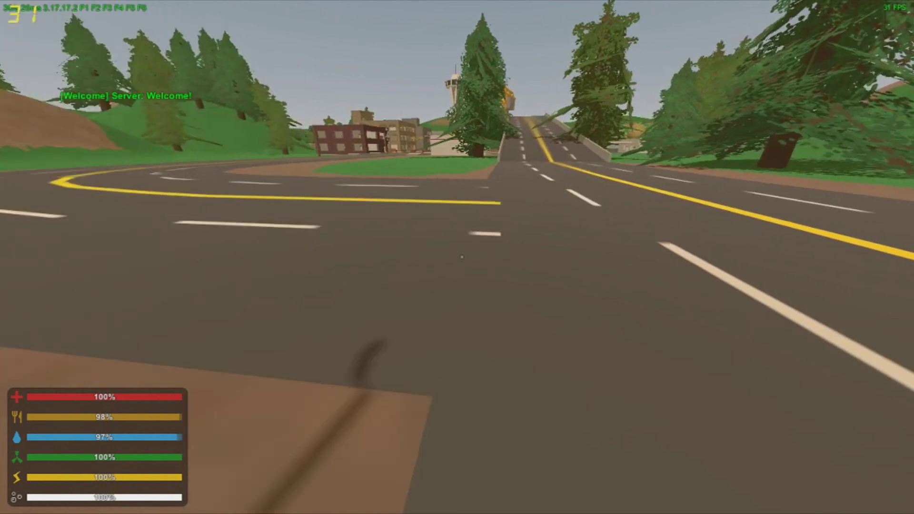
{"action": "key", "text": "d"}
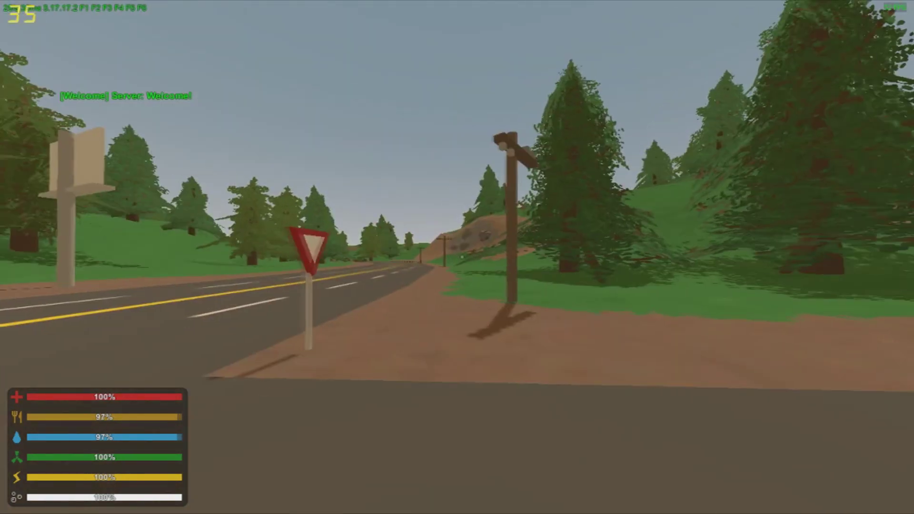
{"action": "key", "text": "w"}
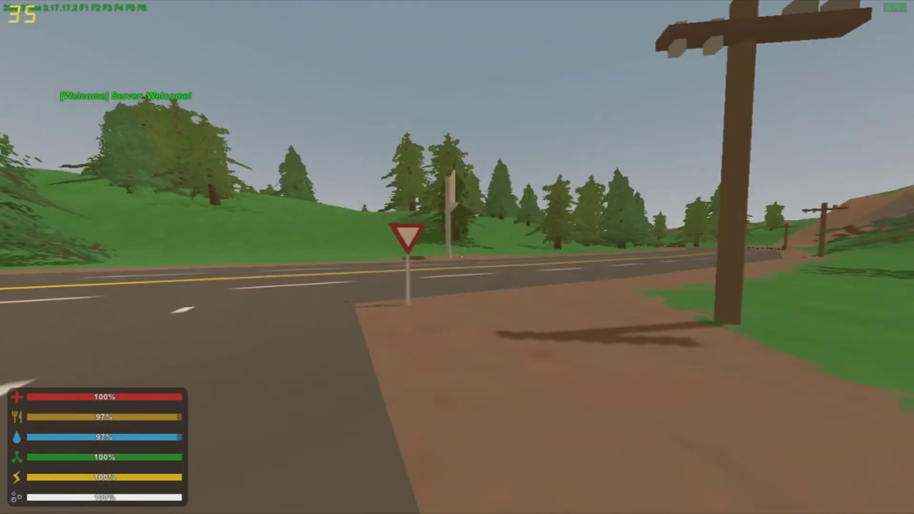
{"action": "key", "text": "w"}
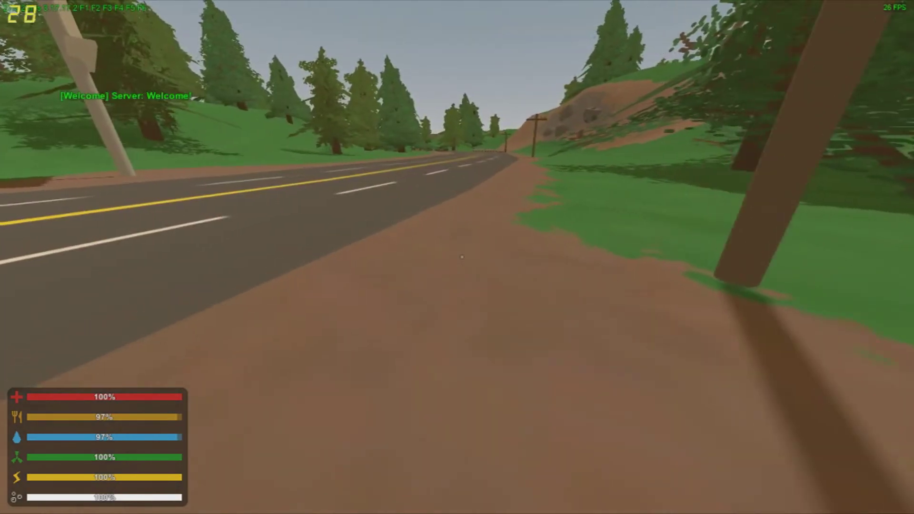
{"action": "key", "text": "w"}
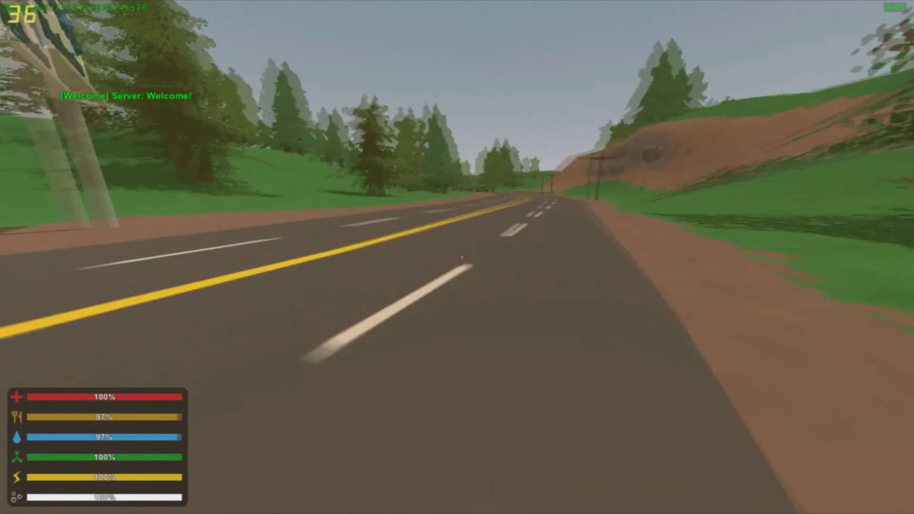
{"action": "key", "text": "w"}
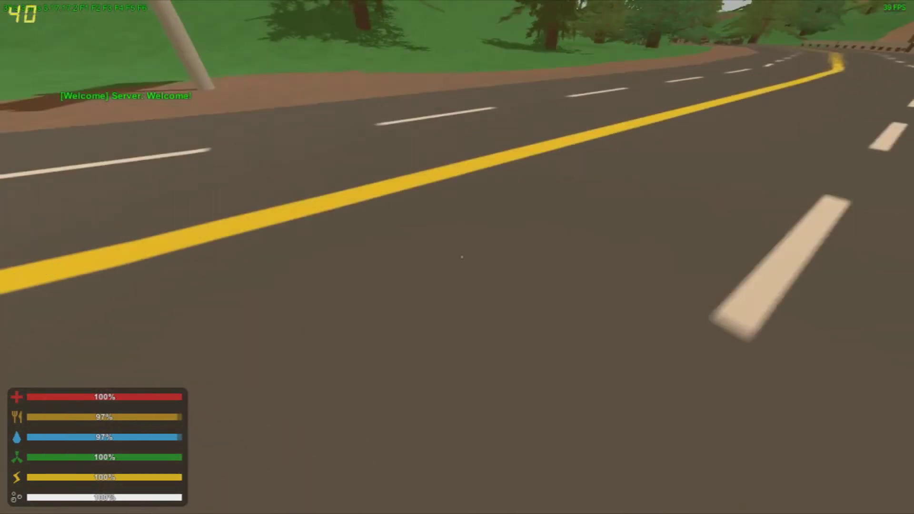
{"action": "key", "text": "w"}
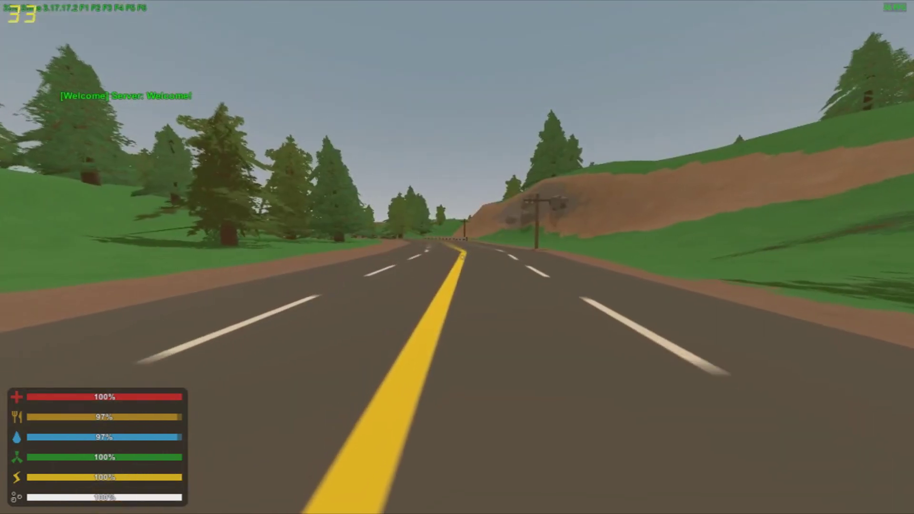
{"action": "key", "text": "w"}
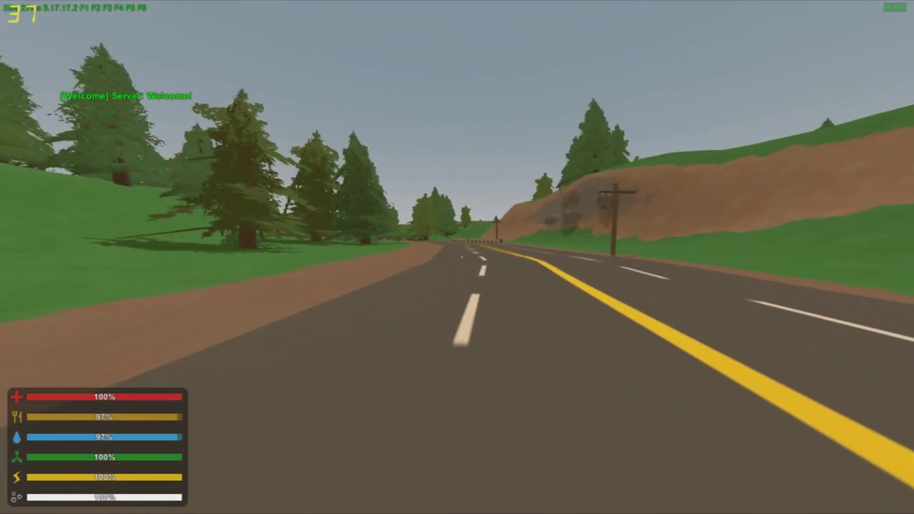
{"action": "key", "text": "w"}
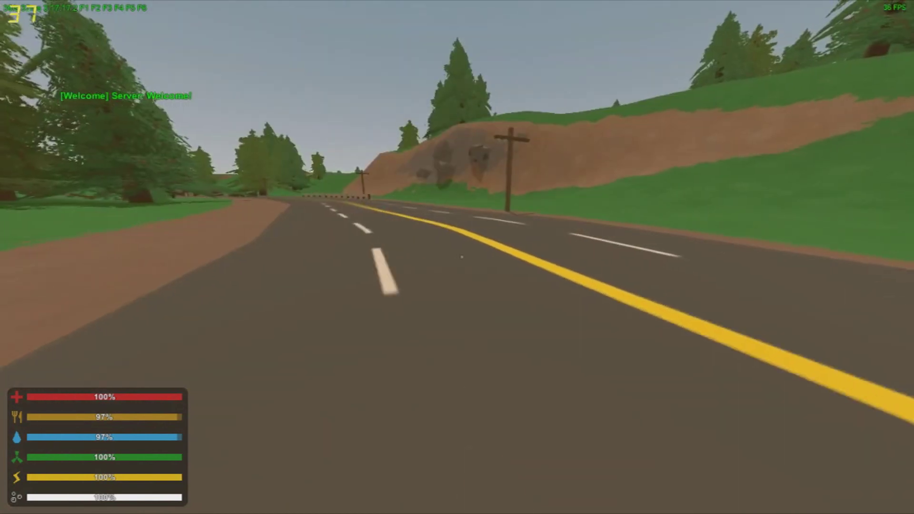
{"action": "key", "text": "w"}
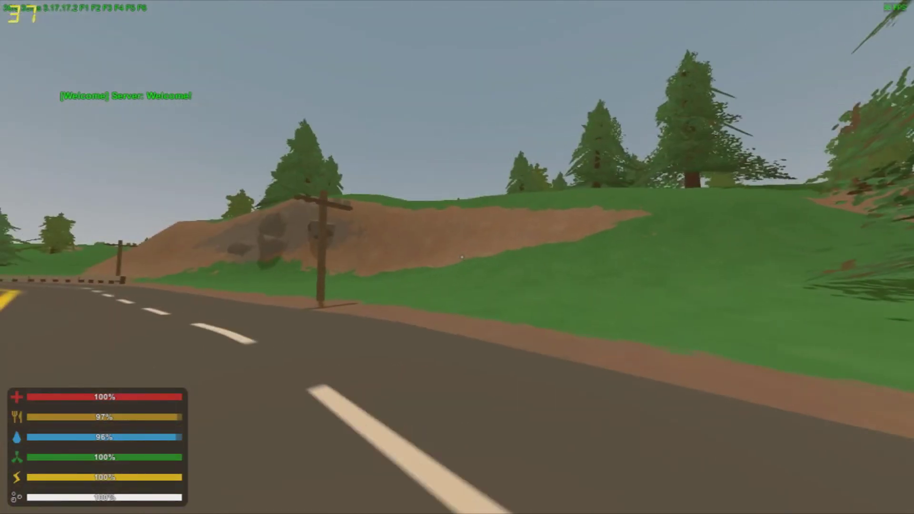
{"action": "key", "text": "w"}
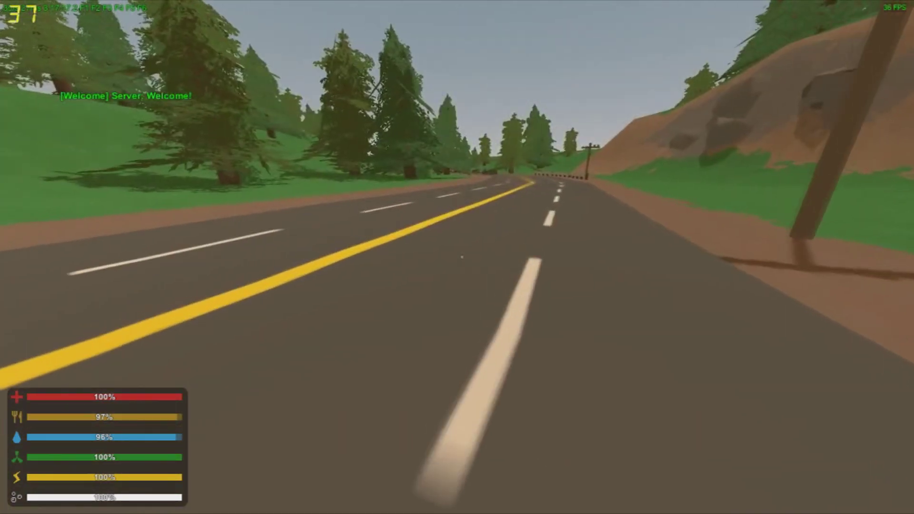
{"action": "key", "text": "w"}
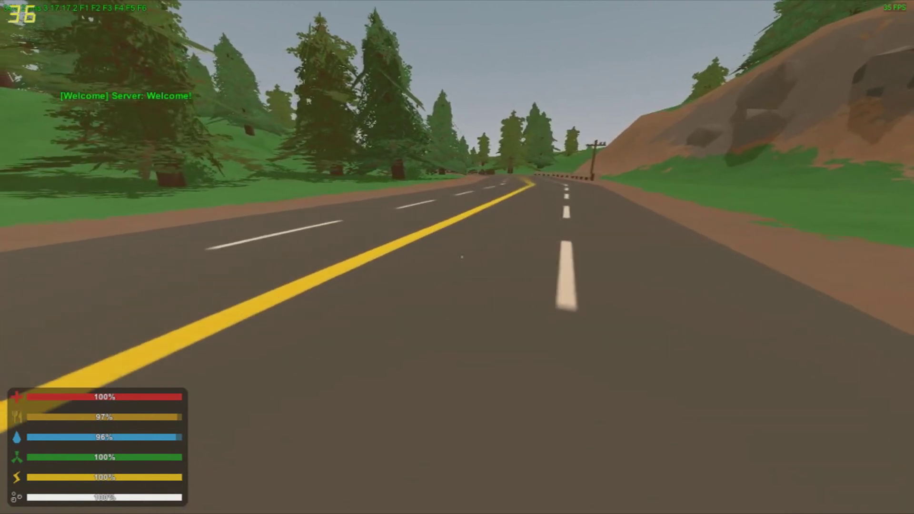
{"action": "key", "text": "shift+w"}
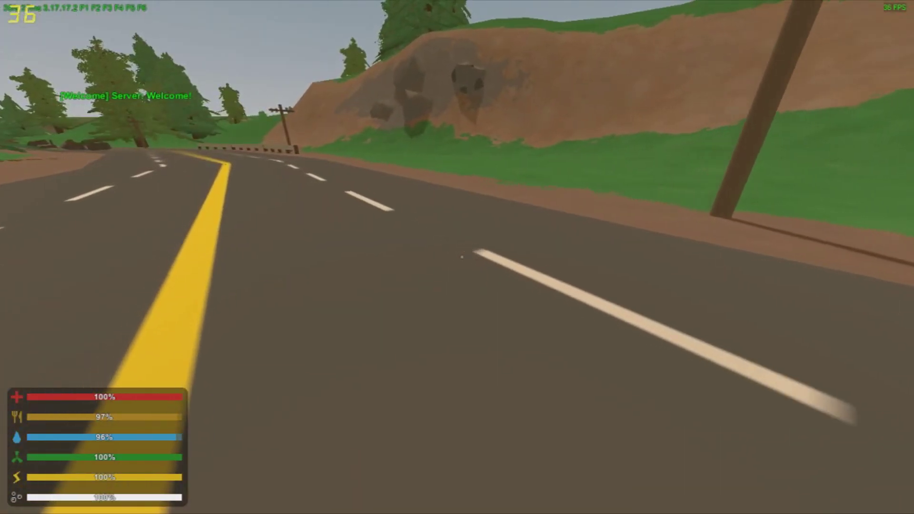
{"action": "key", "text": "w"}
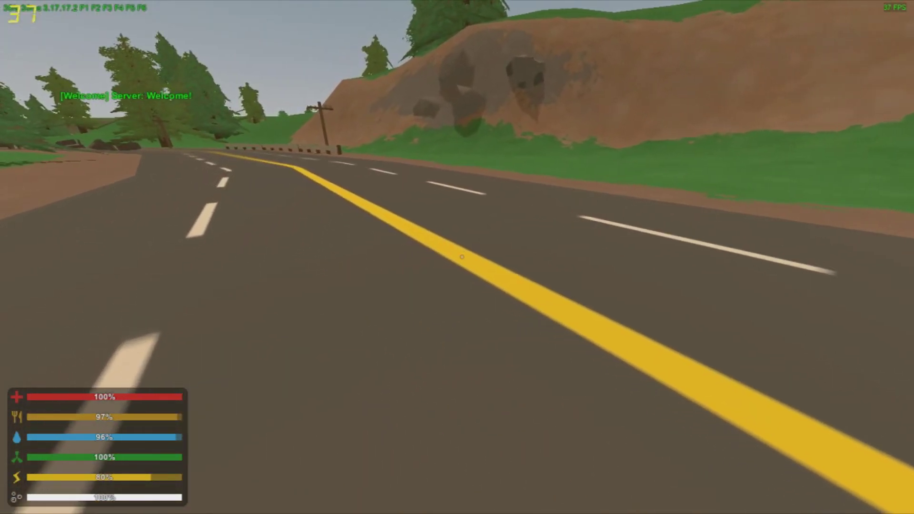
{"action": "key", "text": "w"}
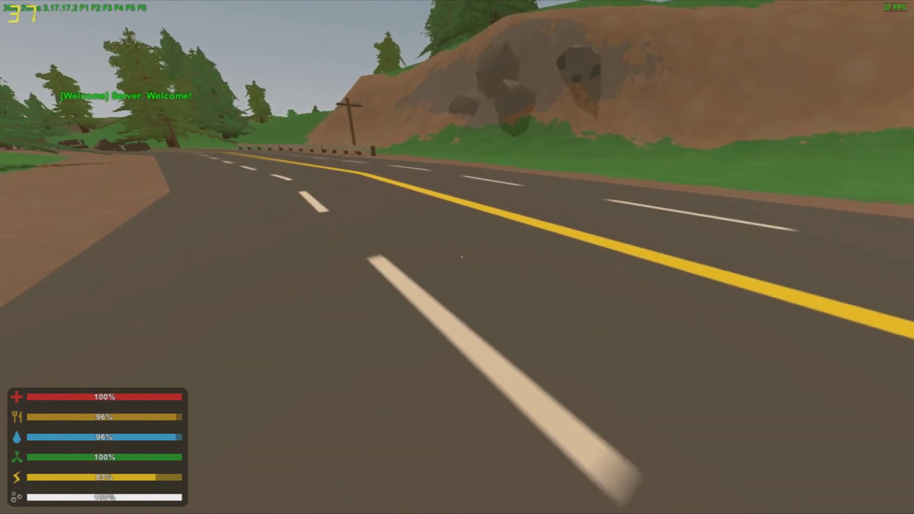
{"action": "key", "text": "w"}
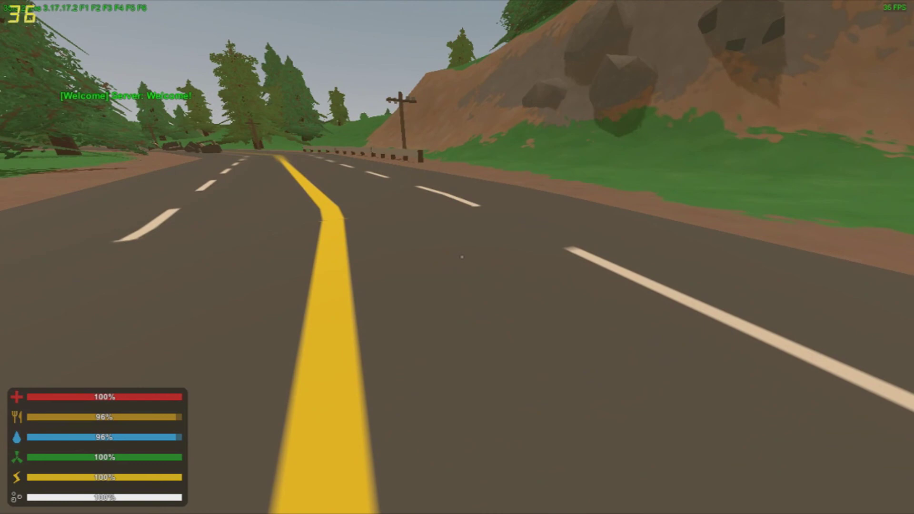
{"action": "key", "text": "w"}
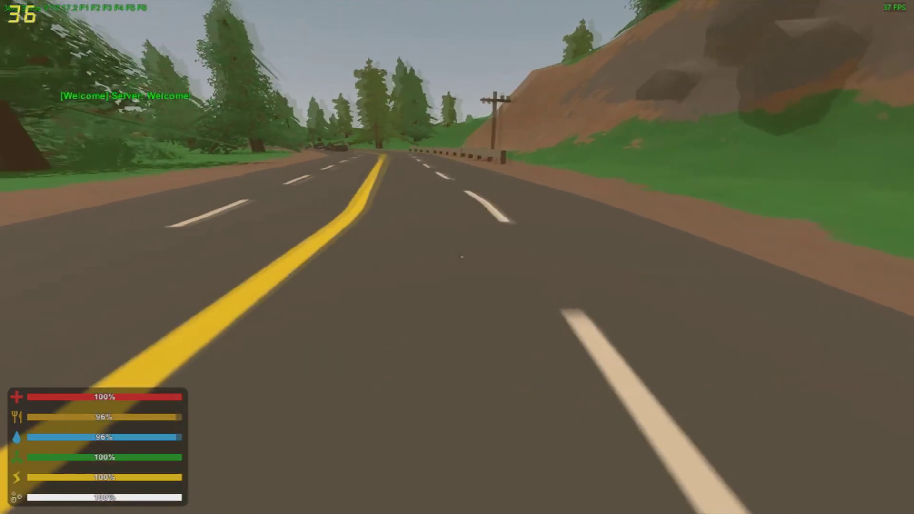
{"action": "key", "text": "w"}
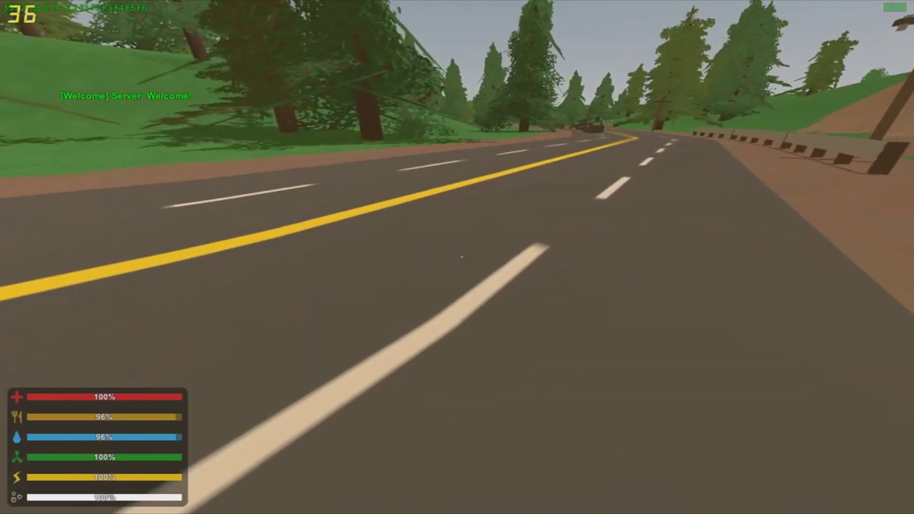
{"action": "key", "text": "w"}
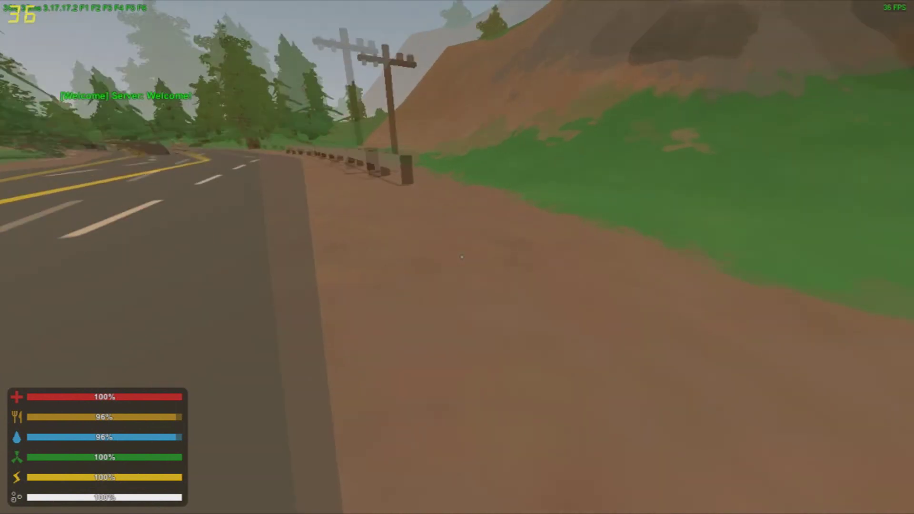
{"action": "key", "text": "w"}
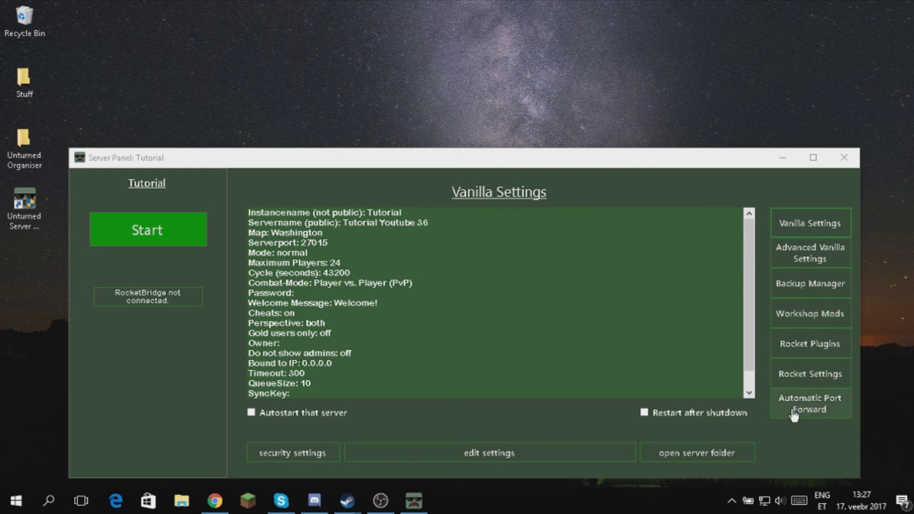
- In the Tutorial server panel of Unturned Server Organiser, open the Automatic Port Forwarding (UPnP) settings
{"action": "left_click", "coordinate": [836, 405]}
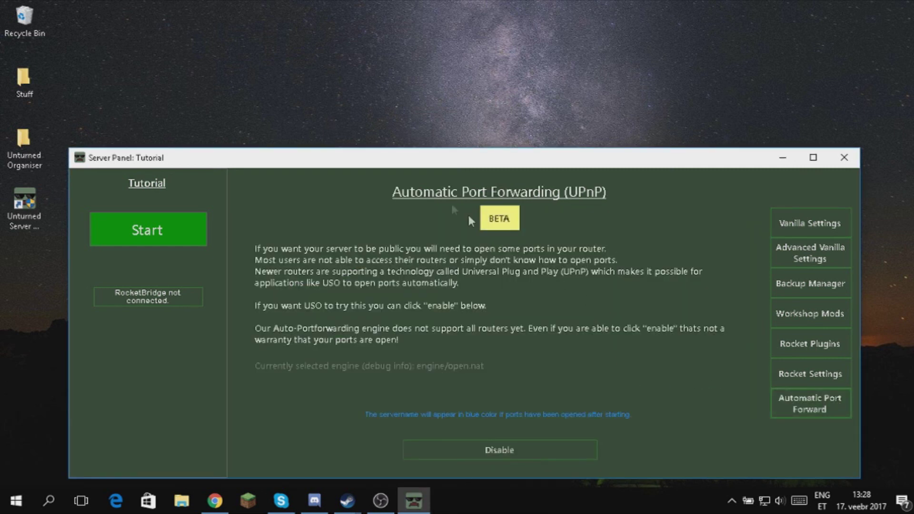